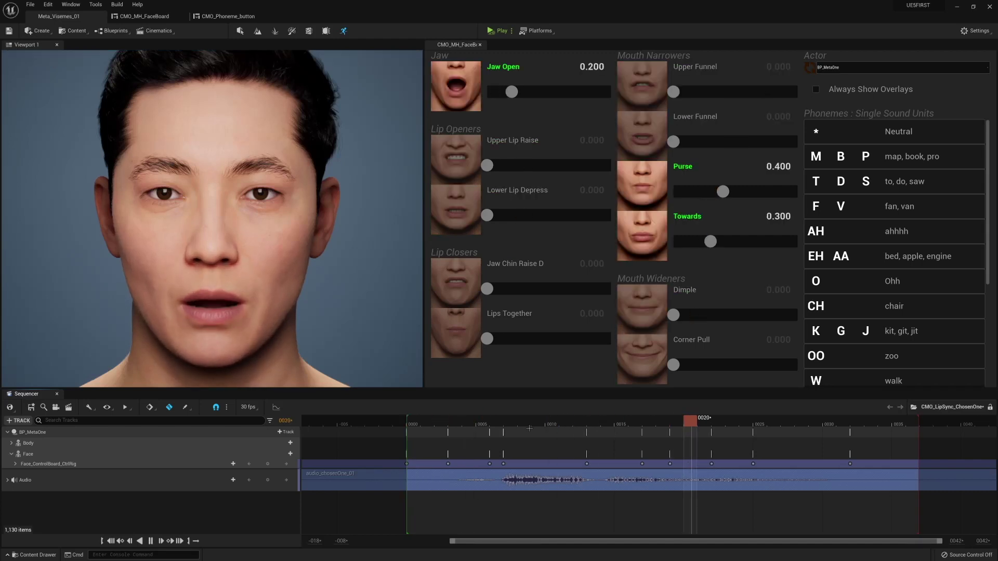
- Play back the existing lip-sync, then marquee-select and delete all face-track keyframes
key(space)
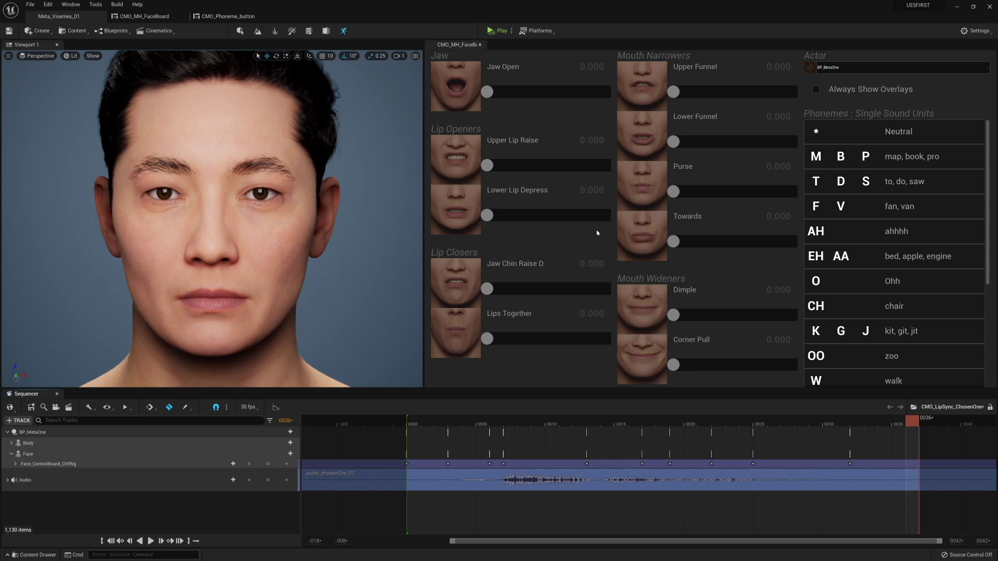
scroll(852, 231, down, 4)
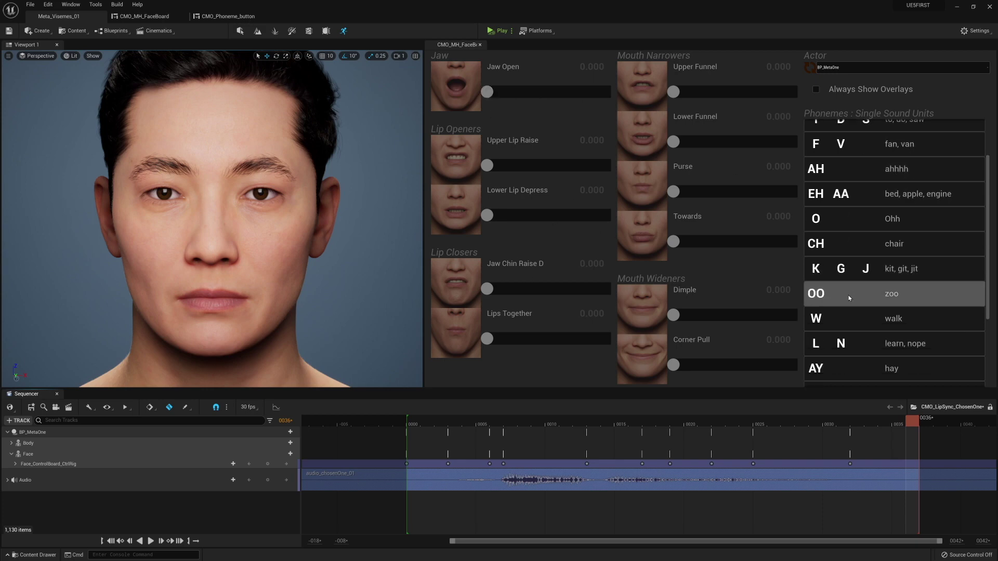
scroll(847, 332, up, 4)
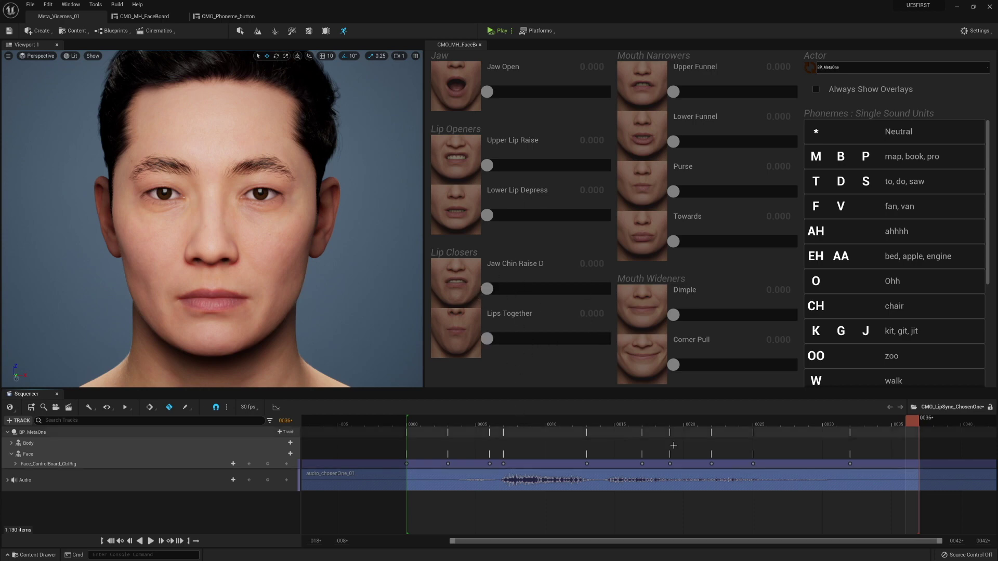
drag(875, 452, 410, 470)
key(Delete)
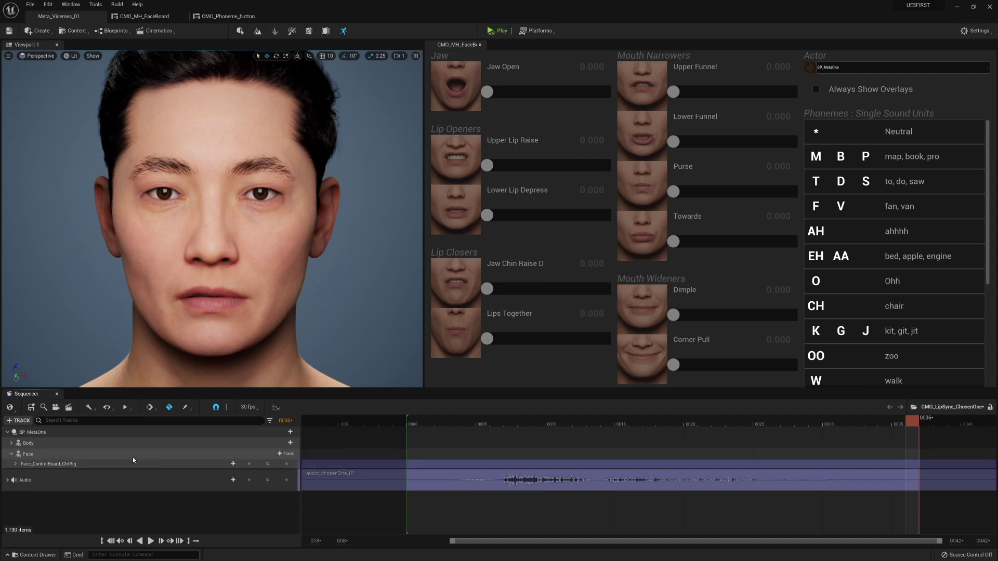
- Inspect the actor, Body, Face and control-rig tracks and the audio clip, then play the audio
click(41, 433)
click(40, 443)
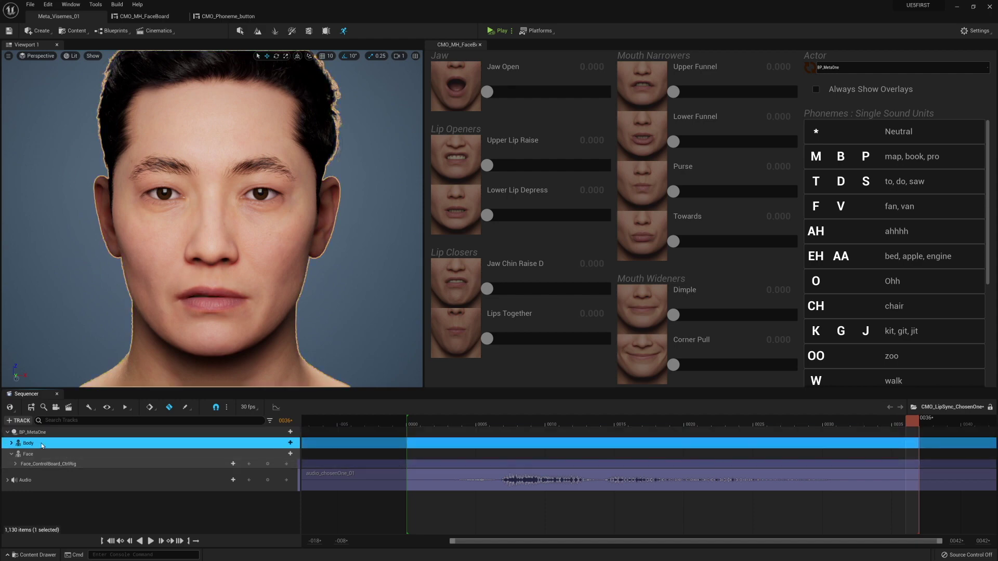
click(46, 454)
click(54, 464)
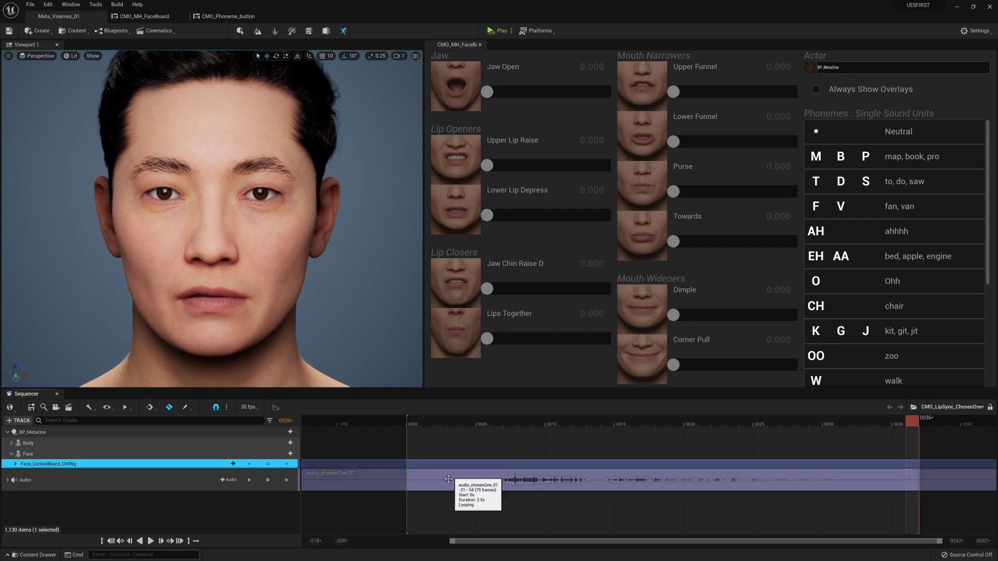
click(478, 487)
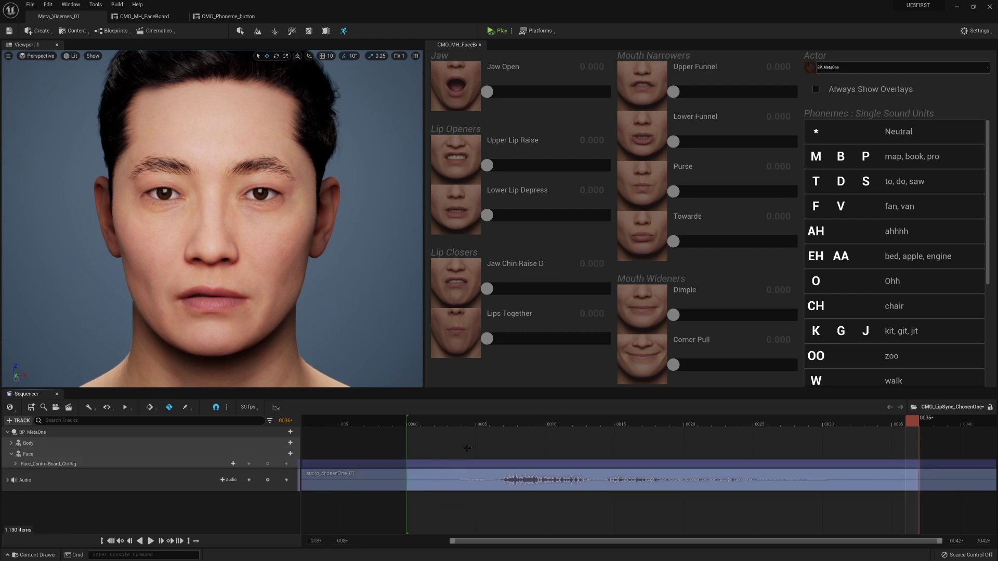
click(455, 424)
key(space)
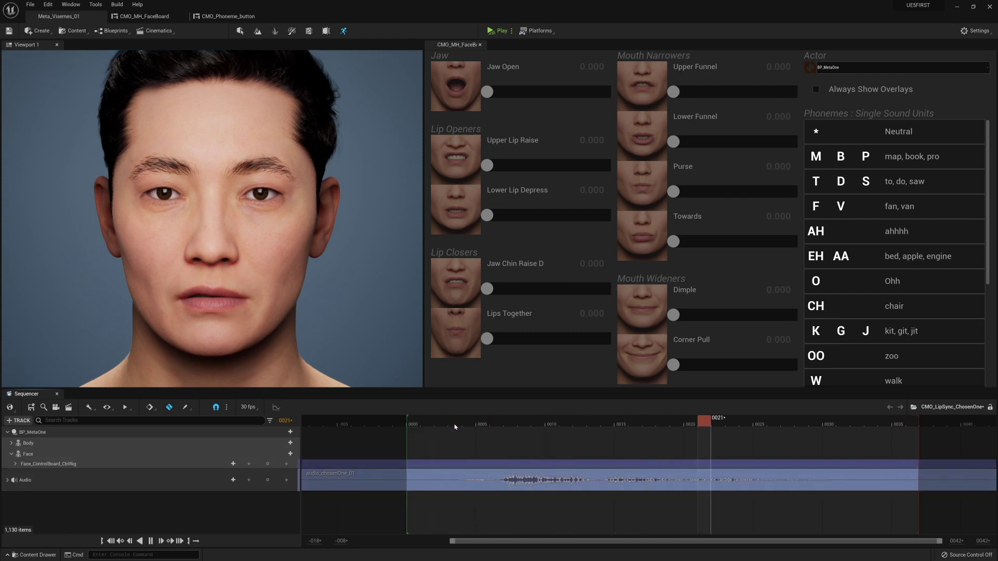
- Key the Neutral mouth pose at frame 0000, then play to locate the first sound at frame 0003
drag(476, 424, 462, 426)
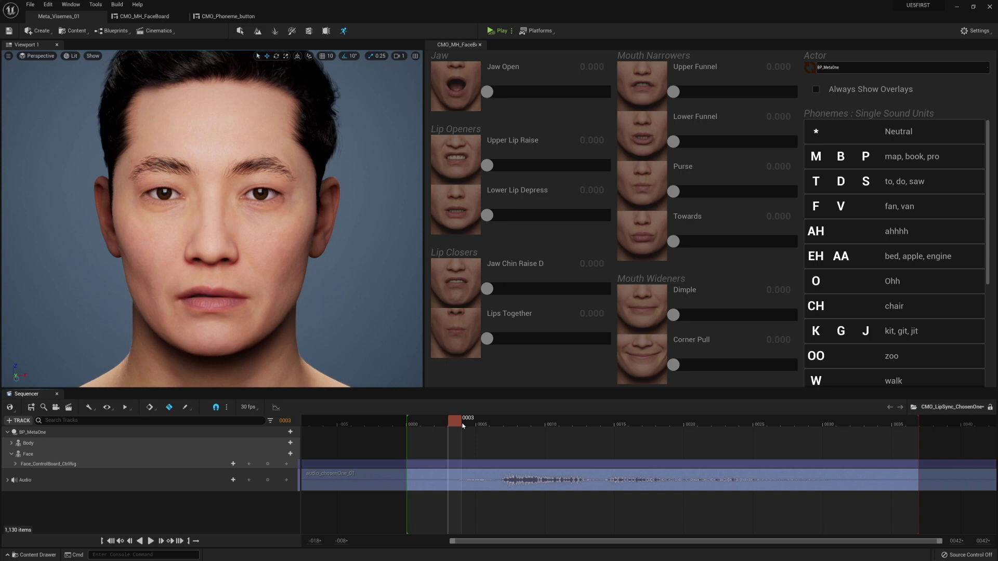
key(Up)
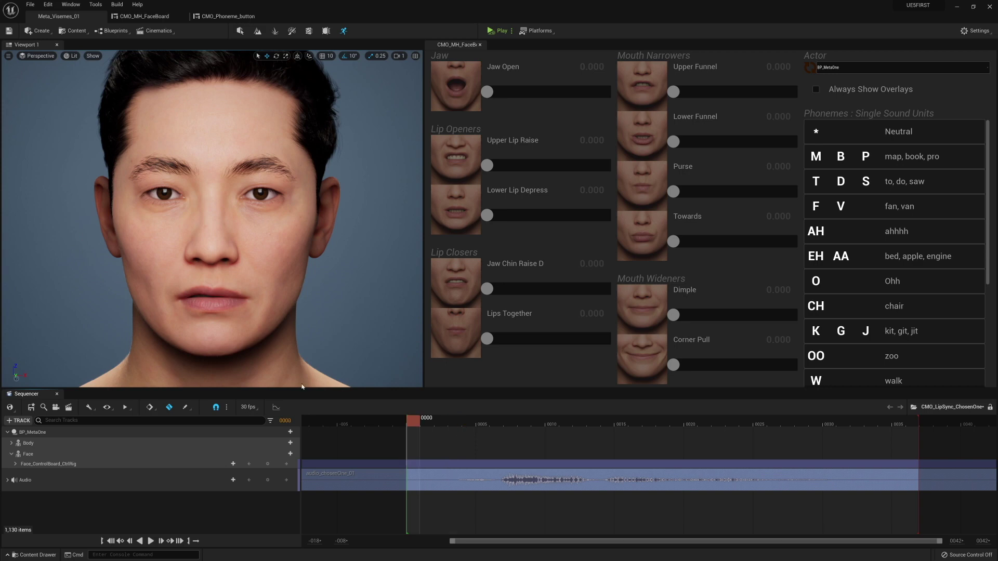
click(850, 130)
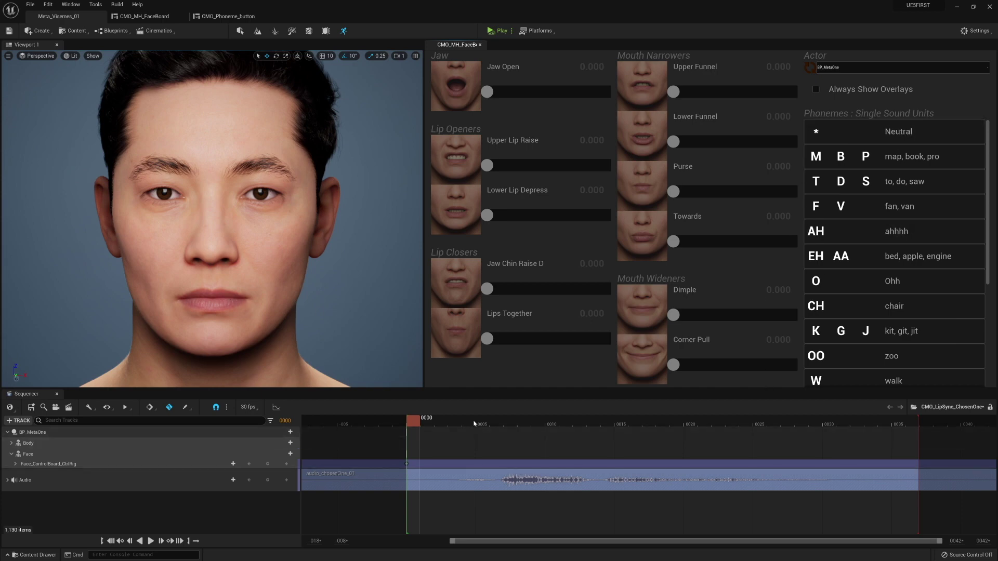
drag(467, 423, 425, 426)
key(space)
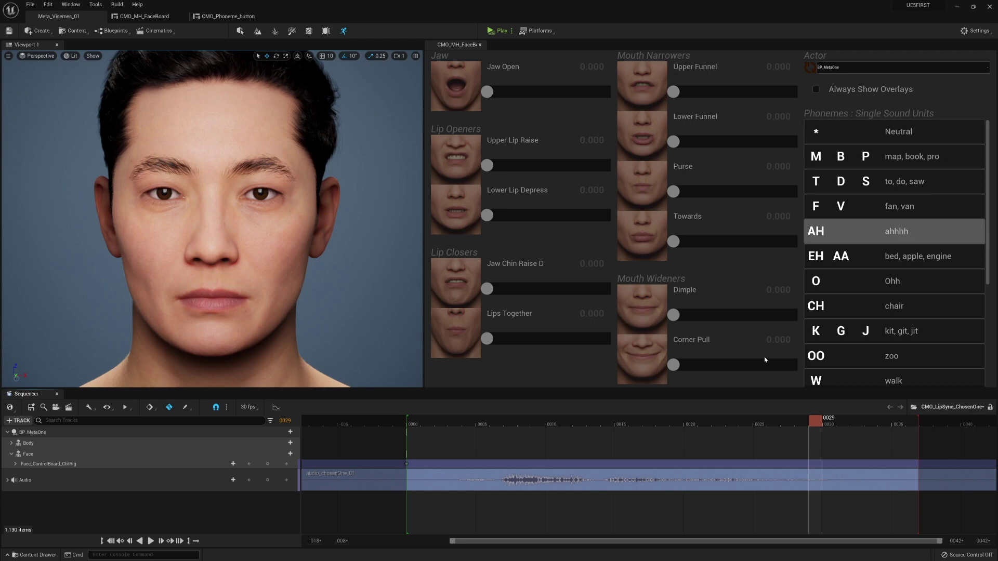
drag(489, 422, 447, 430)
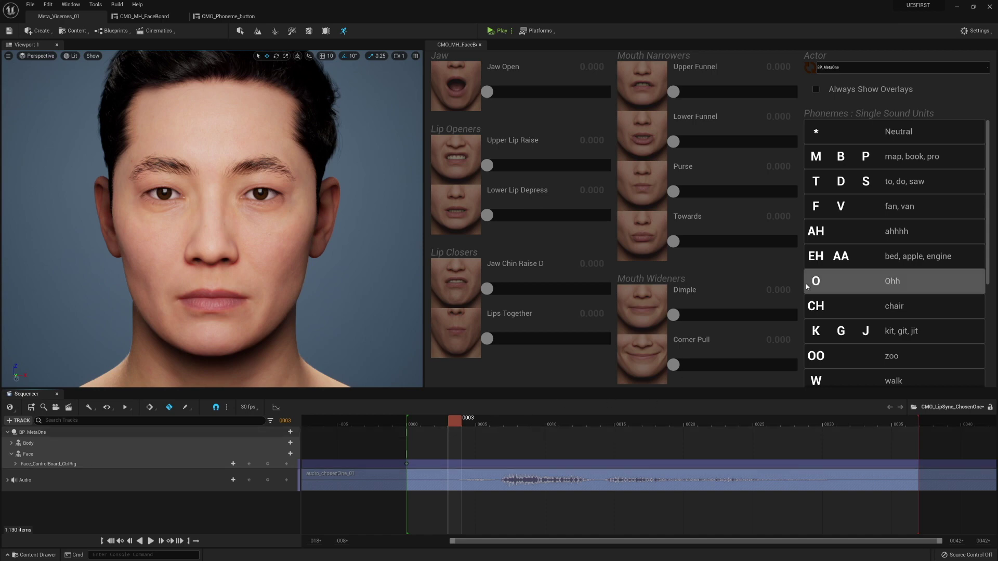
- Key the CH mouth shape at frames 0003 and 0006
scroll(843, 276, down, 2)
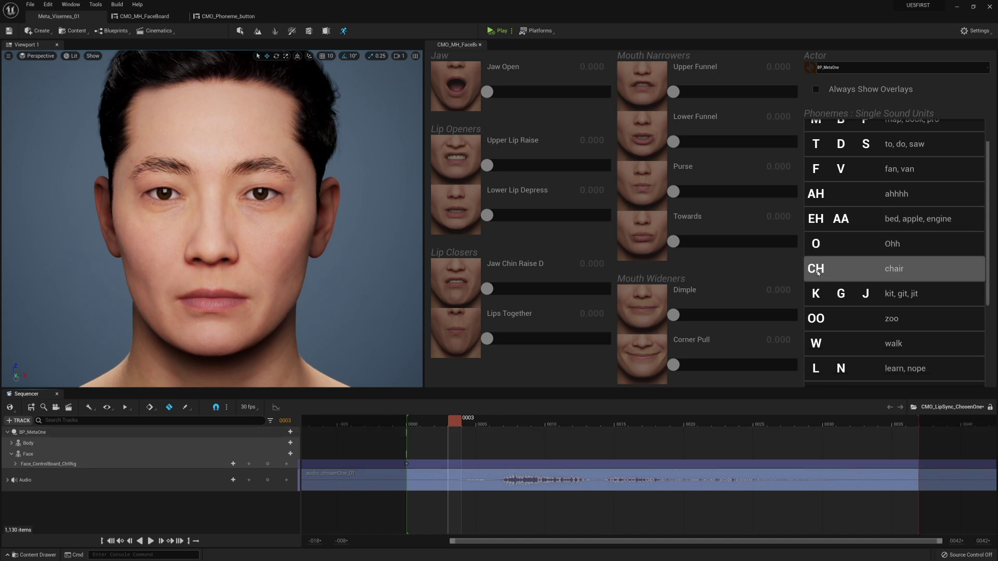
click(846, 275)
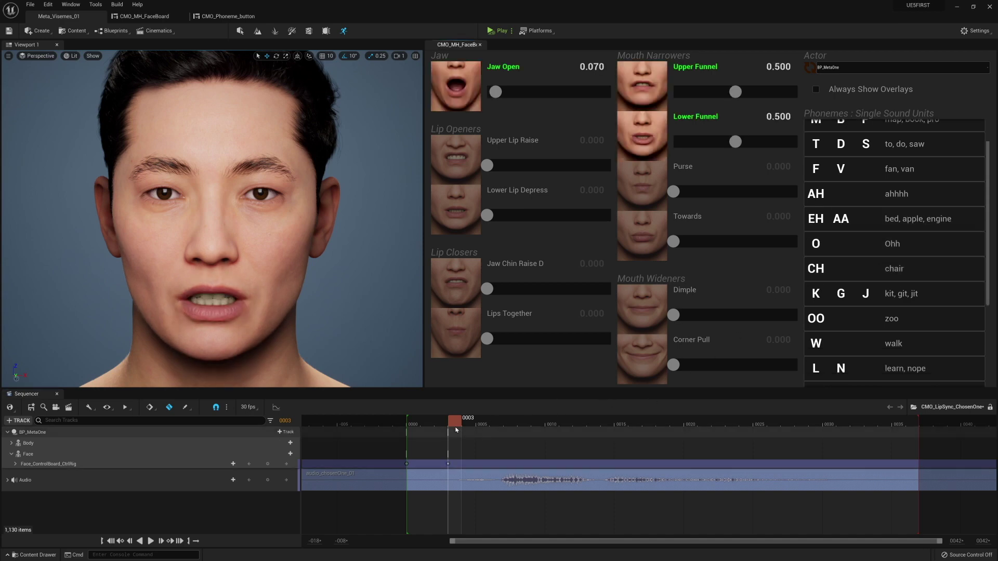
key(Right)
key(Right)
key(Right)
key(Right)
key(Right)
key(Left)
key(Left)
key(Right)
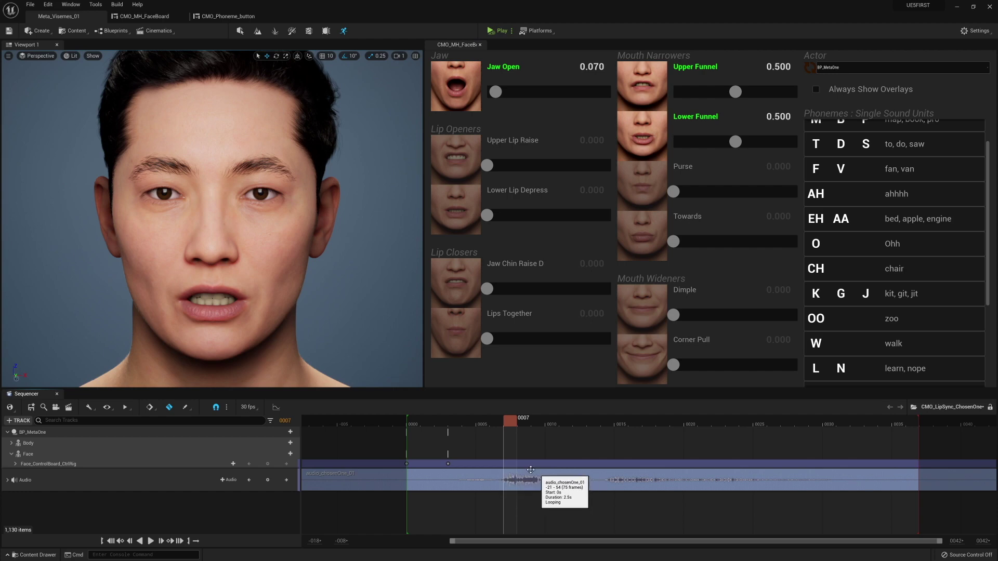
key(Left)
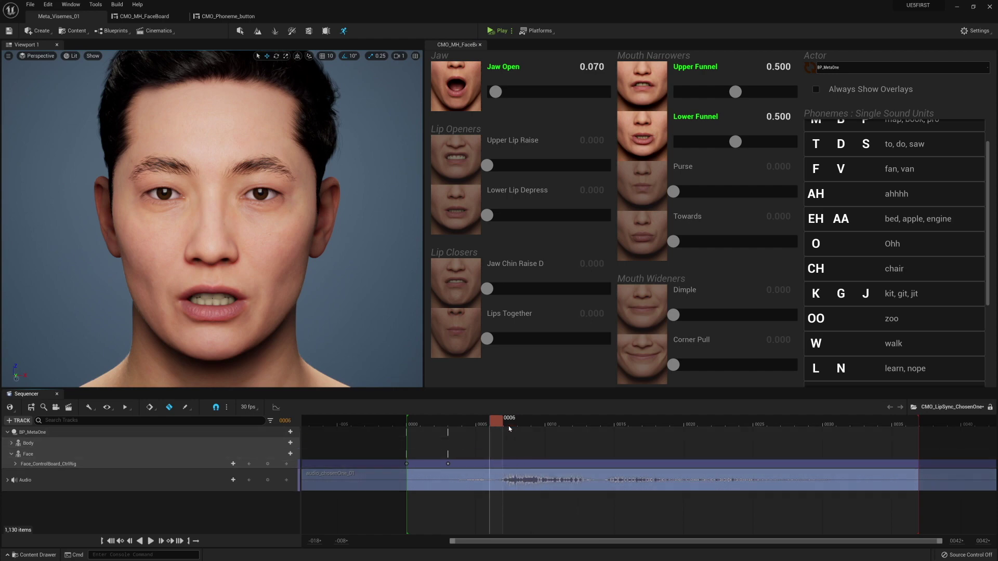
click(814, 268)
- At frame 0003, lower the Upper and Lower Funnel values to about 0.264 and check the pose
click(451, 423)
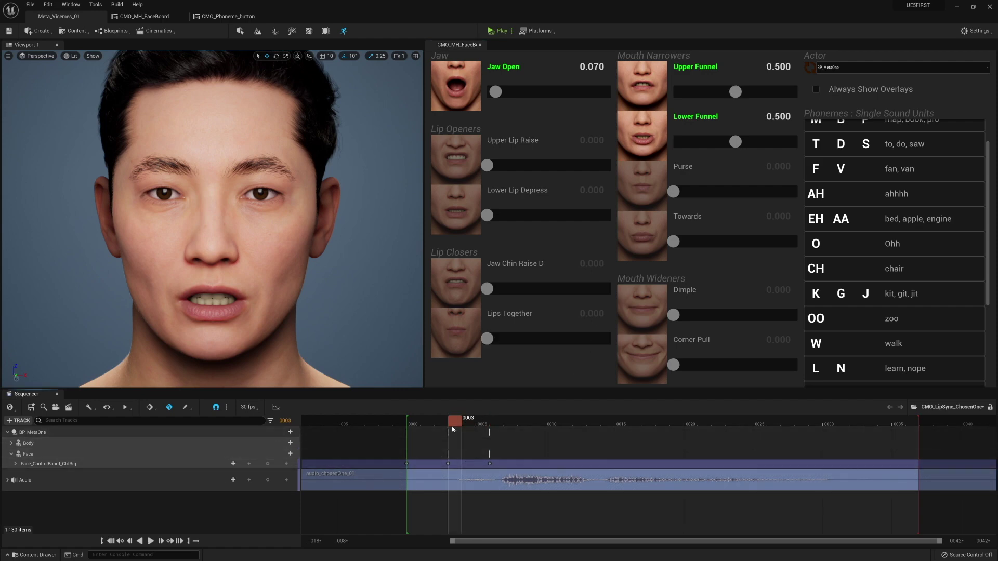
drag(736, 141, 706, 141)
drag(730, 99, 706, 98)
drag(455, 421, 511, 433)
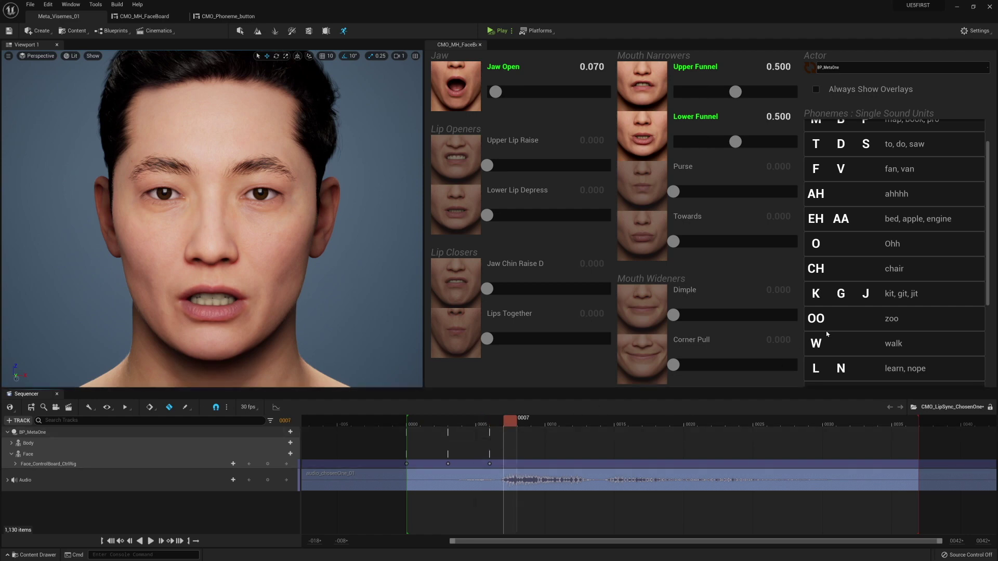
- Key the O mouth shape at frame 0007 and preview the opening frames
click(845, 250)
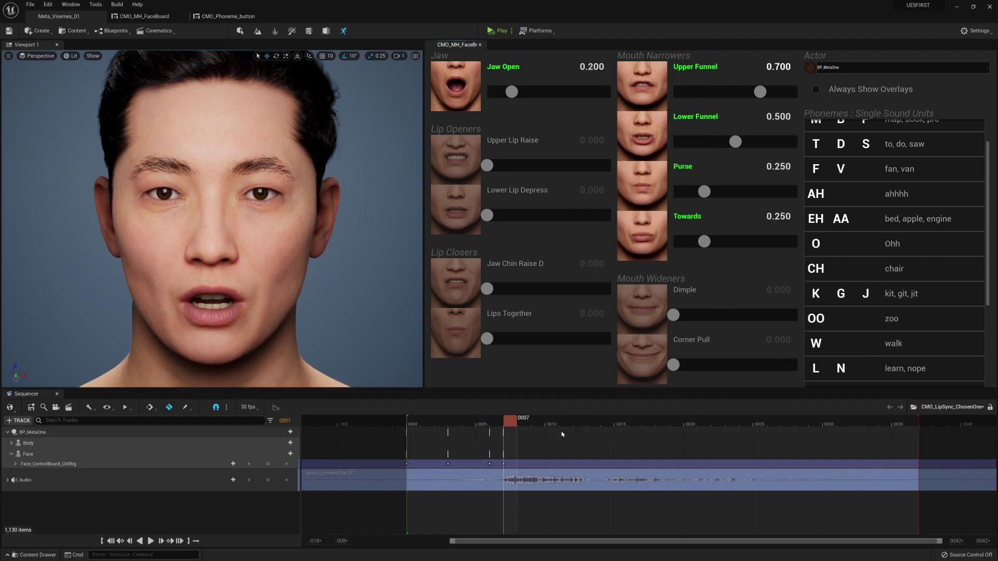
click(527, 439)
click(429, 435)
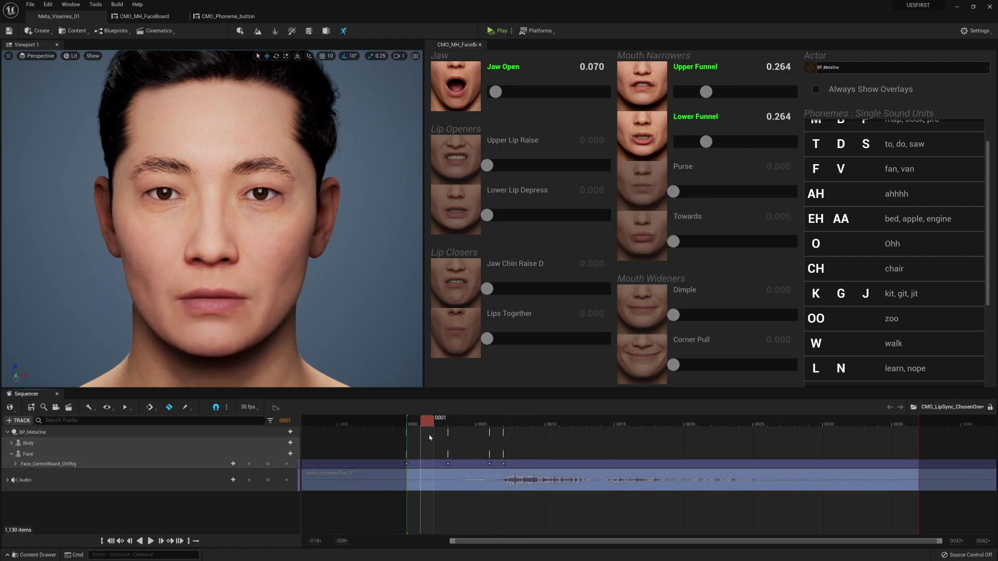
key(space)
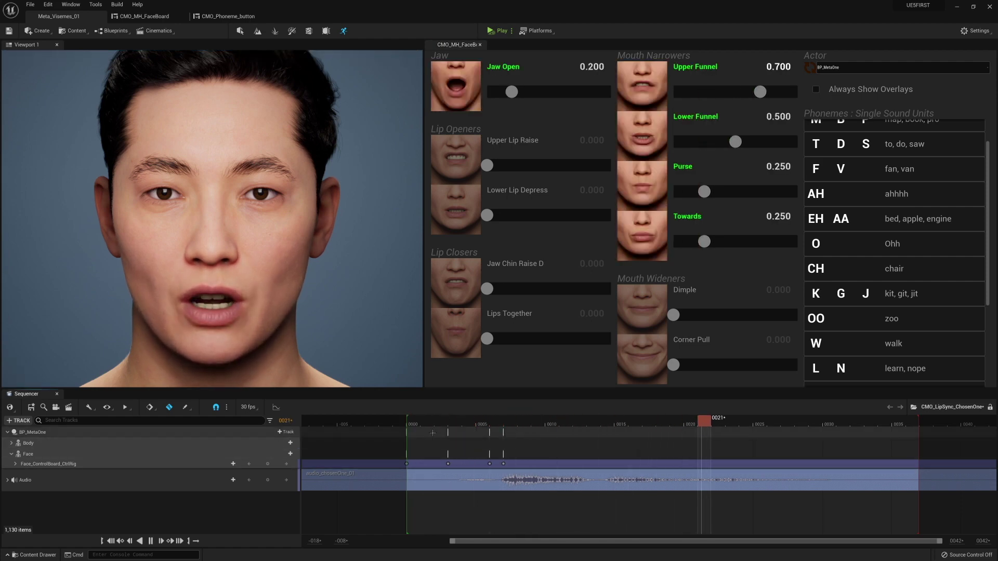
click(419, 434)
key(space)
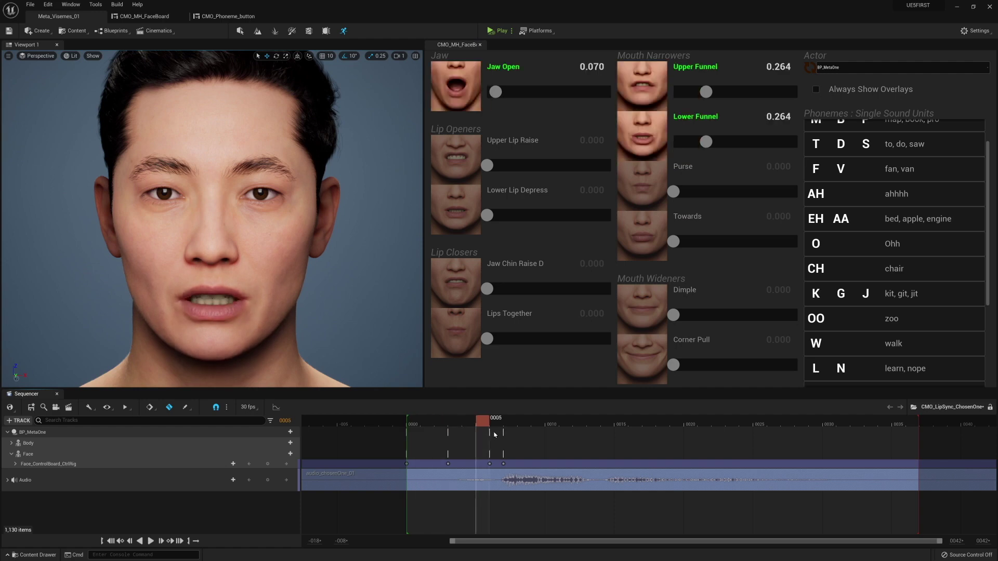
key(space)
- Key the rounded funnel pose at frame 0011 with S, then step ahead to frame 0012
key(Right)
key(Right)
key(Right)
key(Right)
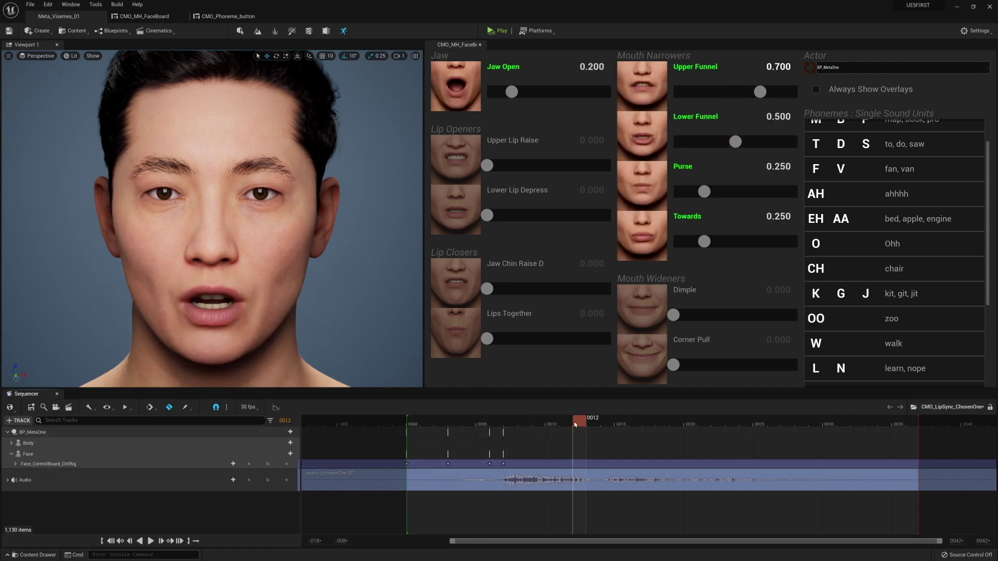
drag(581, 427, 566, 423)
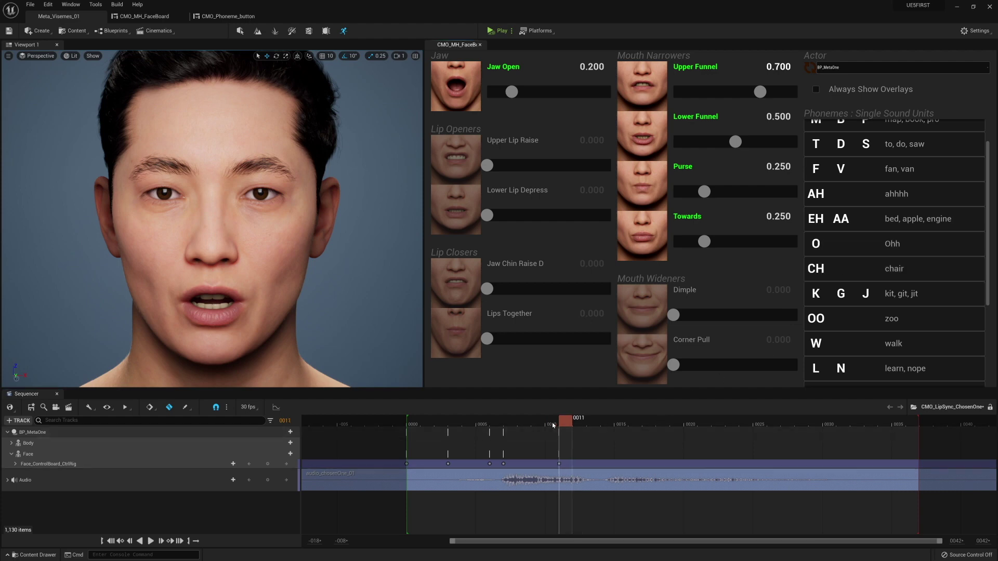
key(s)
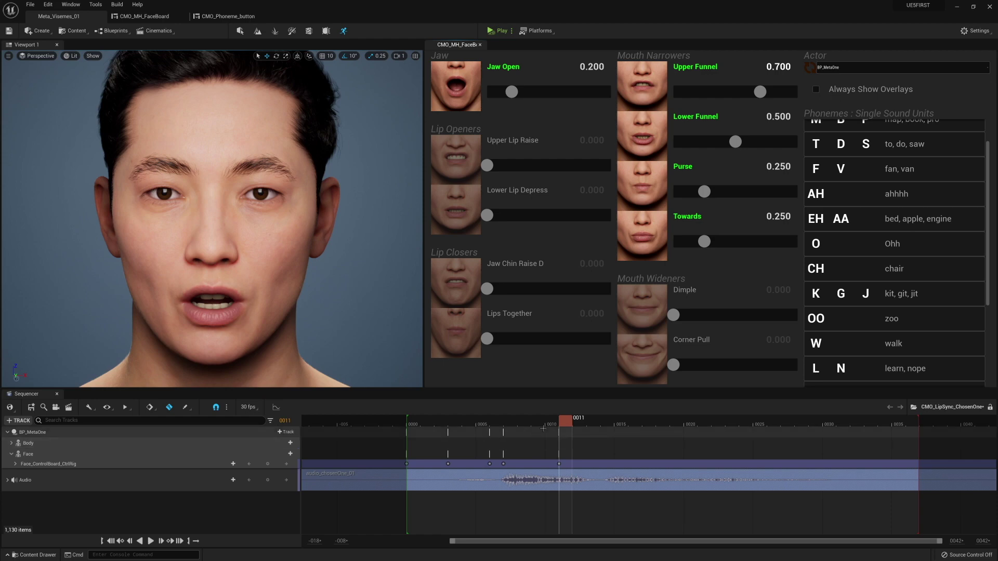
key(Right)
key(Right)
key(Left)
key(Left)
key(Left)
key(Left)
key(Left)
key(Left)
key(Left)
key(Right)
key(Right)
key(Right)
key(Right)
key(Right)
key(Right)
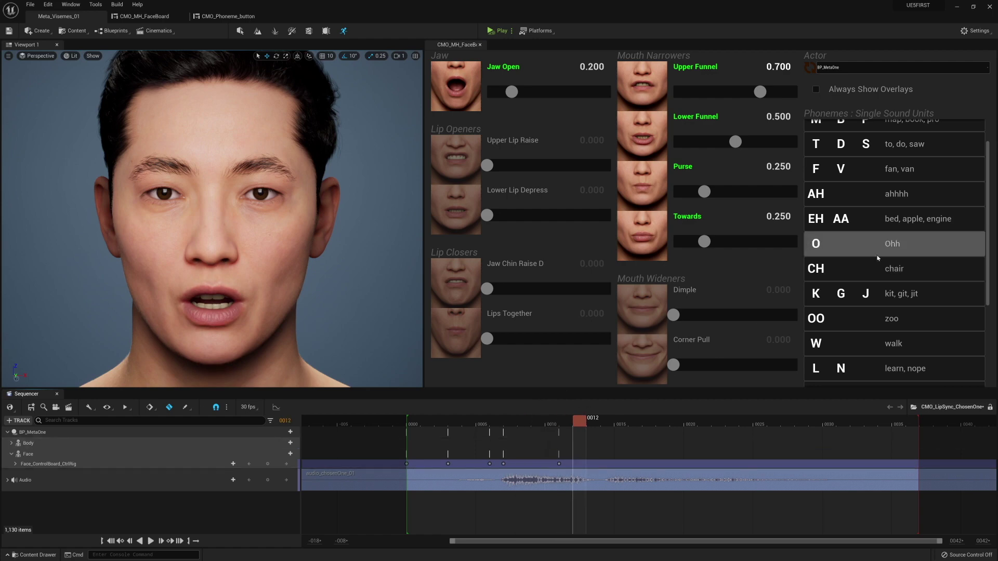
- Key the T D S mouth shape at frame 12 and the L N shape at frame 16
scroll(857, 260, up, 2)
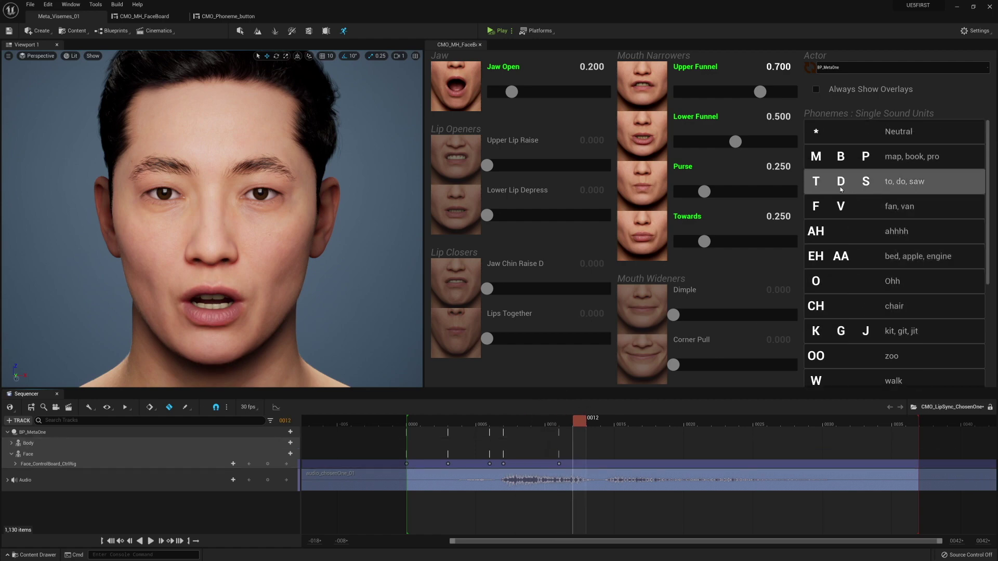
click(869, 183)
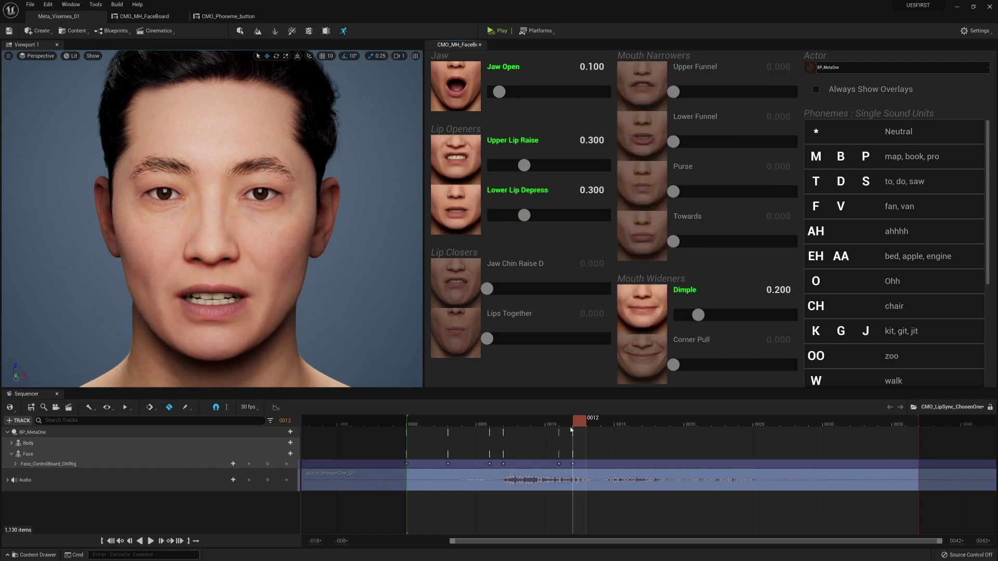
key(Right)
key(Right)
key(Right)
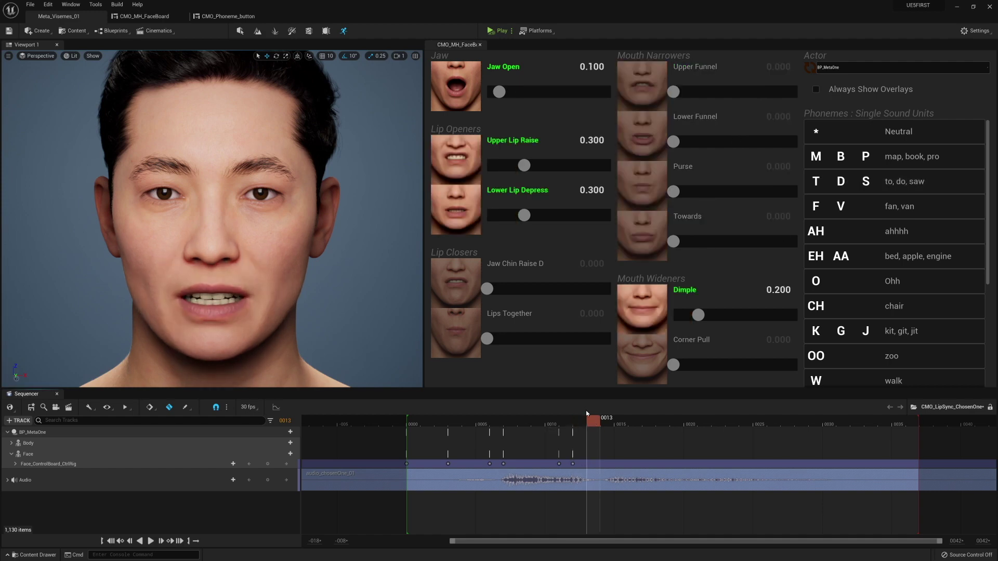
key(Right)
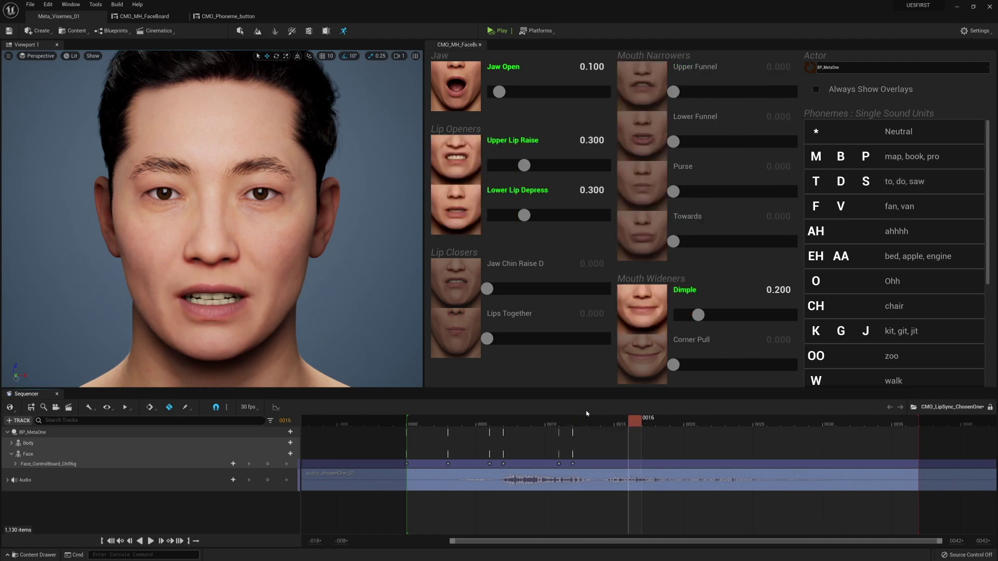
key(Left)
key(Right)
scroll(869, 300, down, 7)
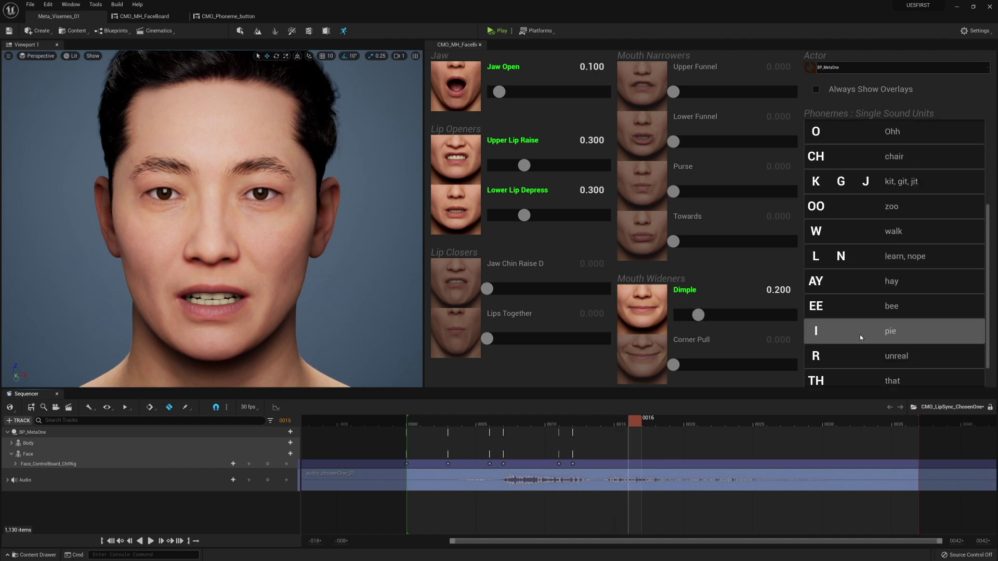
scroll(850, 345, up, 4)
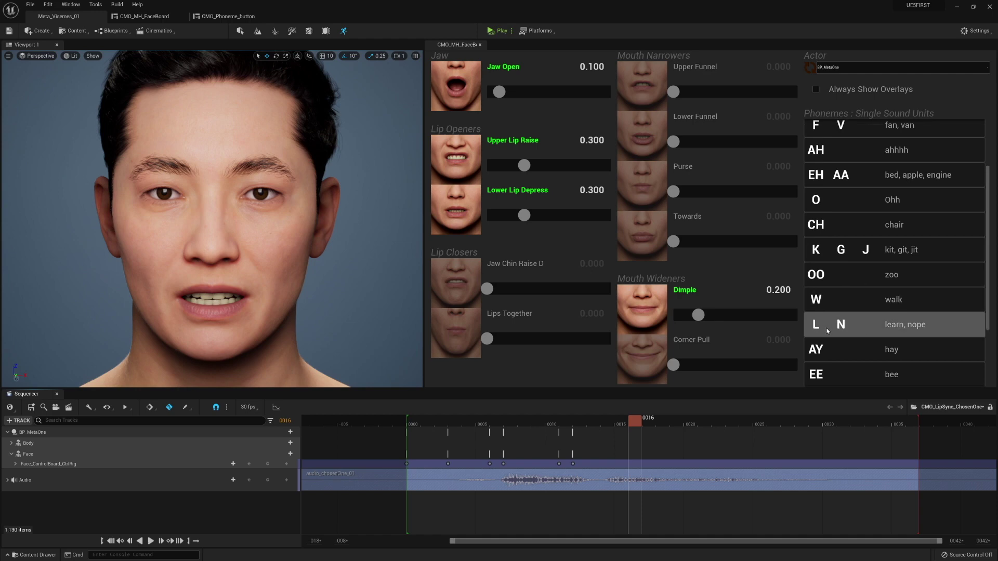
click(832, 327)
- Play the lip-sync from the start and scrub through the mouth shapes
click(598, 422)
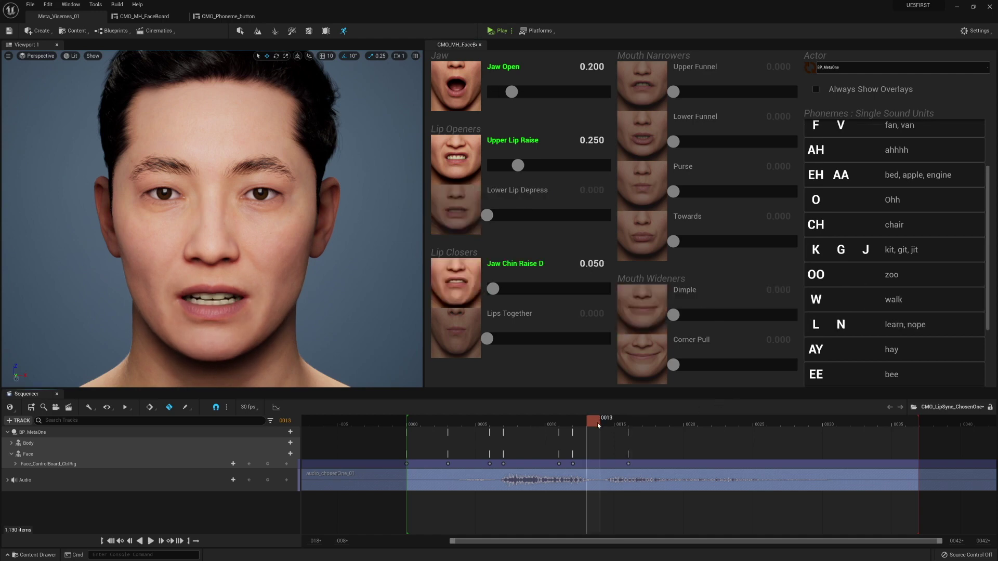
key(Home)
key(space)
key(space)
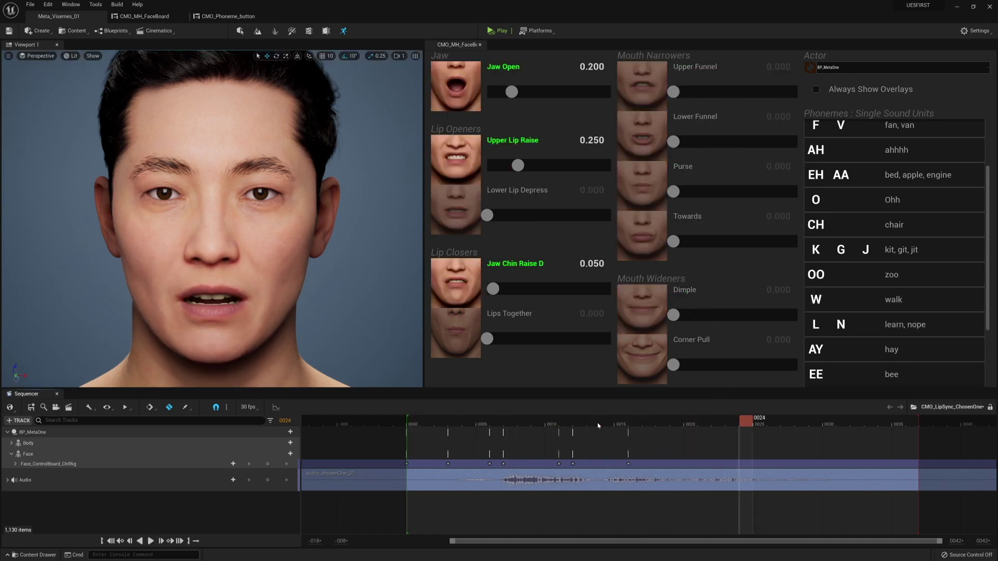
click(526, 422)
drag(524, 422, 420, 440)
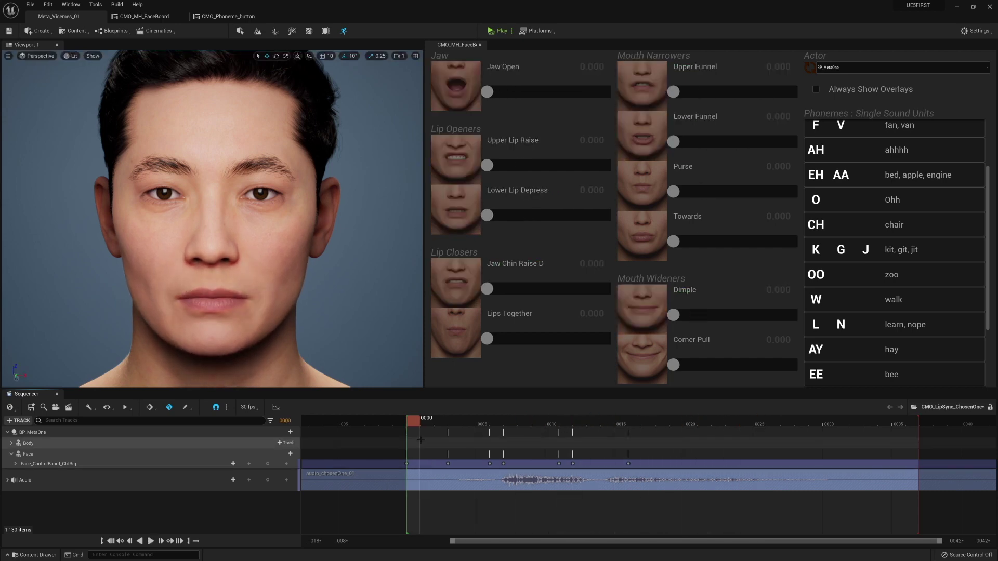
- Step frame by frame through the keyed poses, finding the next sound at frame 19
key(Right)
key(Right)
key(Right)
key(Right)
key(Right)
key(Right)
key(Right)
key(Right)
key(Right)
key(Right)
key(Right)
key(Right)
key(Right)
key(Right)
key(Right)
key(Right)
key(Right)
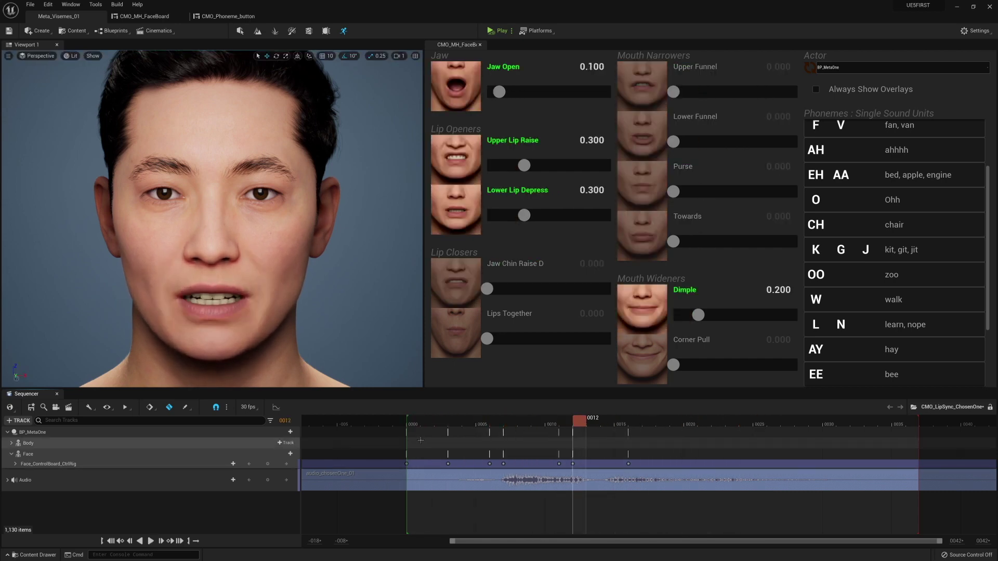
key(Right)
key(Right)
key(Right)
key(Right)
key(Left)
key(Left)
key(Left)
key(Left)
key(Left)
key(Left)
key(Left)
key(Left)
key(Left)
key(Left)
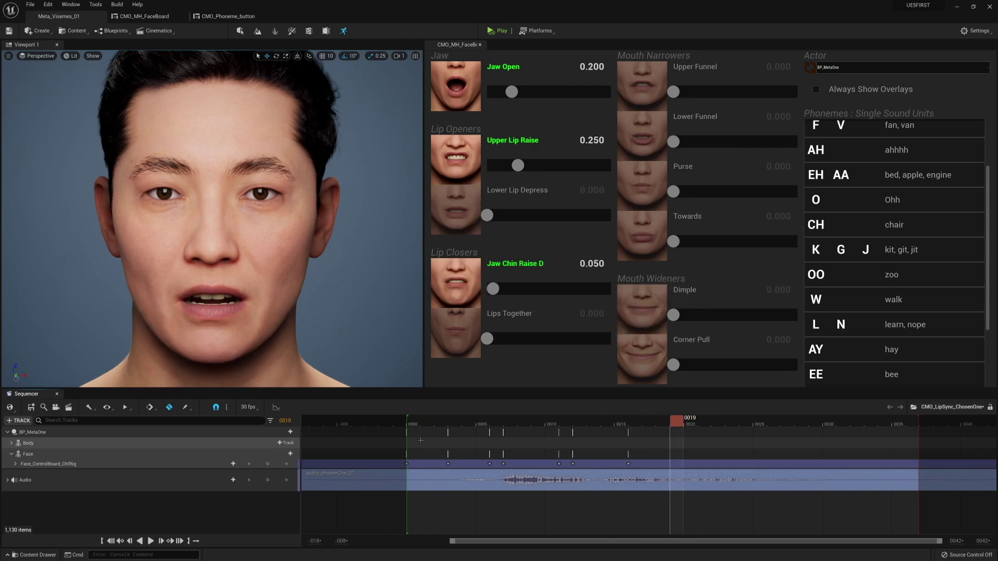
key(Left)
key(Right)
key(Right)
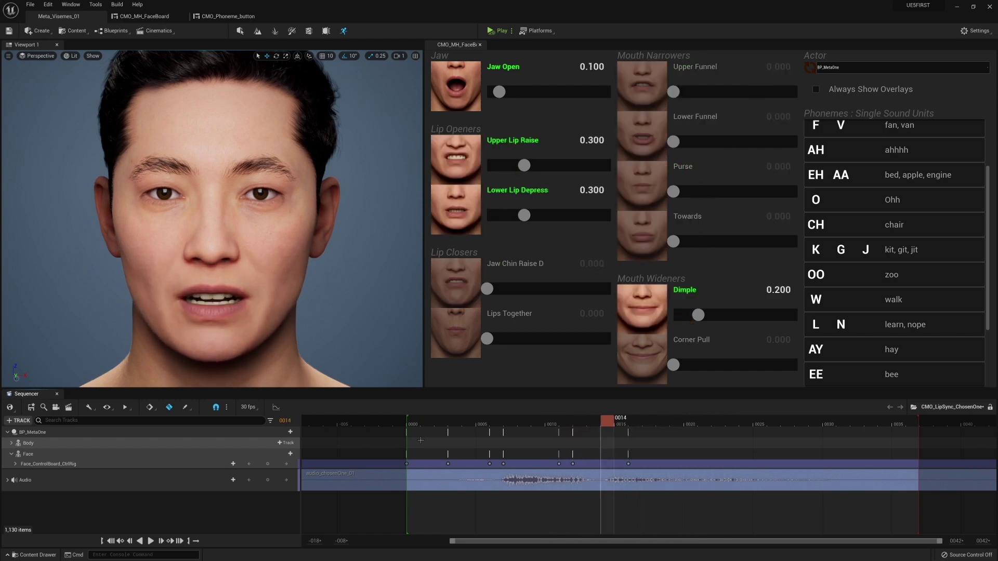
key(Right)
key(Right)
key(Right)
key(Right)
key(Left)
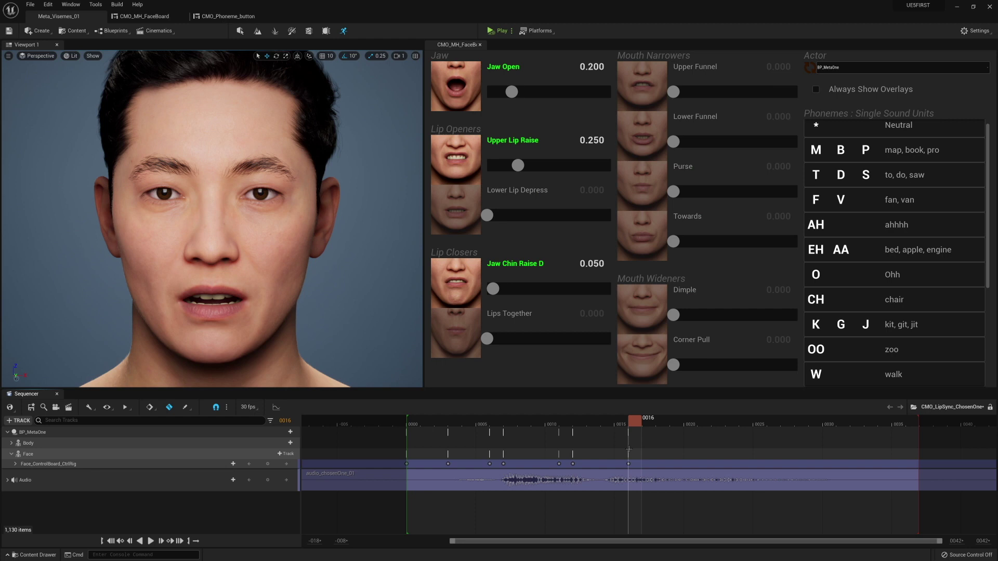
key(Right)
key(Right)
key(Right)
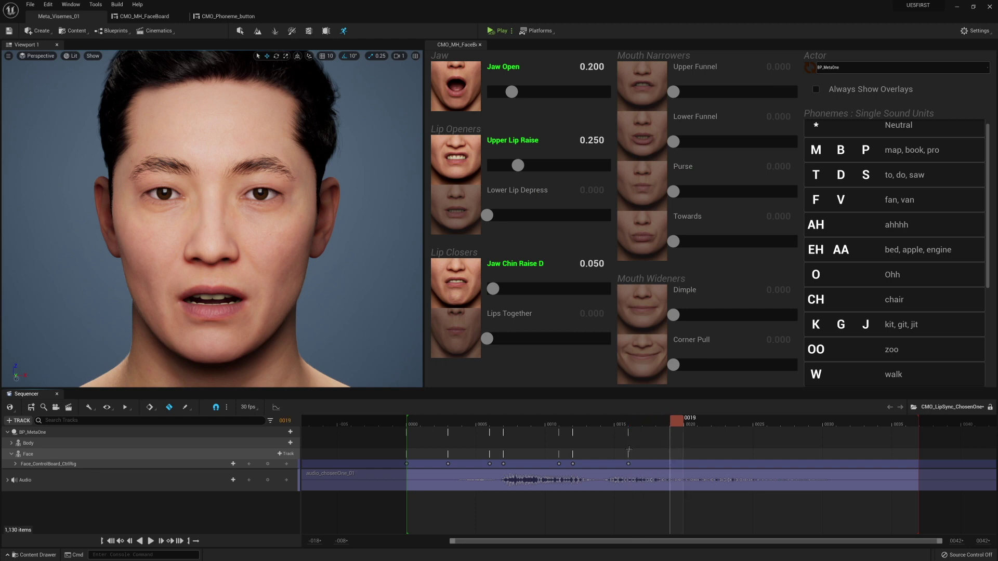
key(Right)
key(Left)
key(Left)
key(Right)
key(Left)
key(Right)
scroll(838, 347, down, 3)
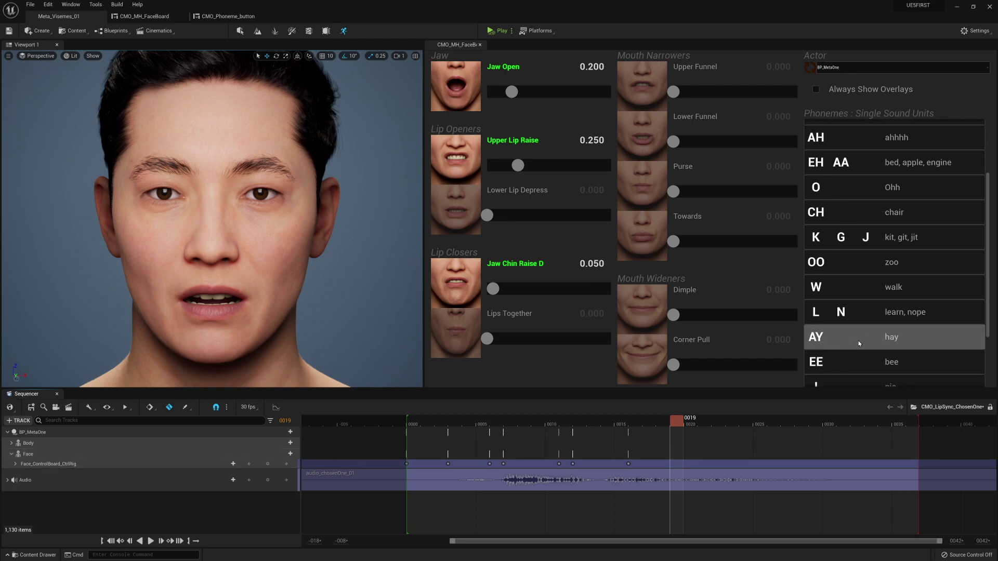
- Key the W shape at frame 19, AH at 22 and L N at 26
click(846, 292)
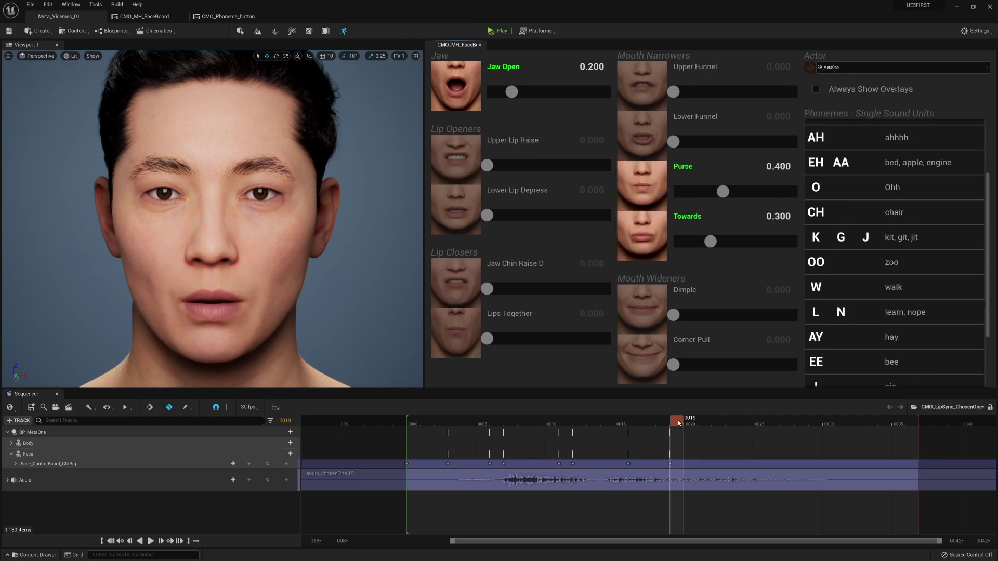
key(Right)
key(Right)
key(Right)
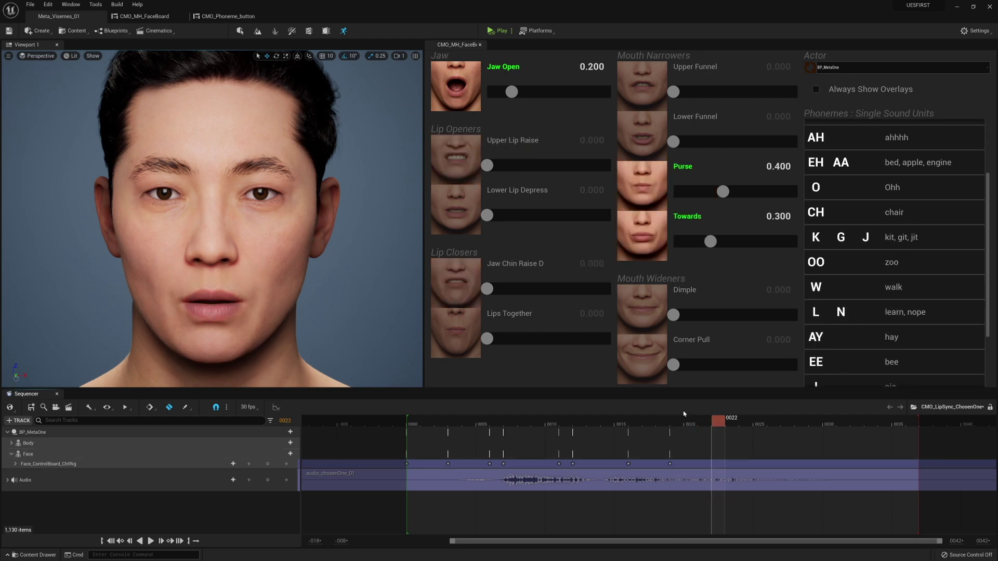
scroll(887, 302, up, 4)
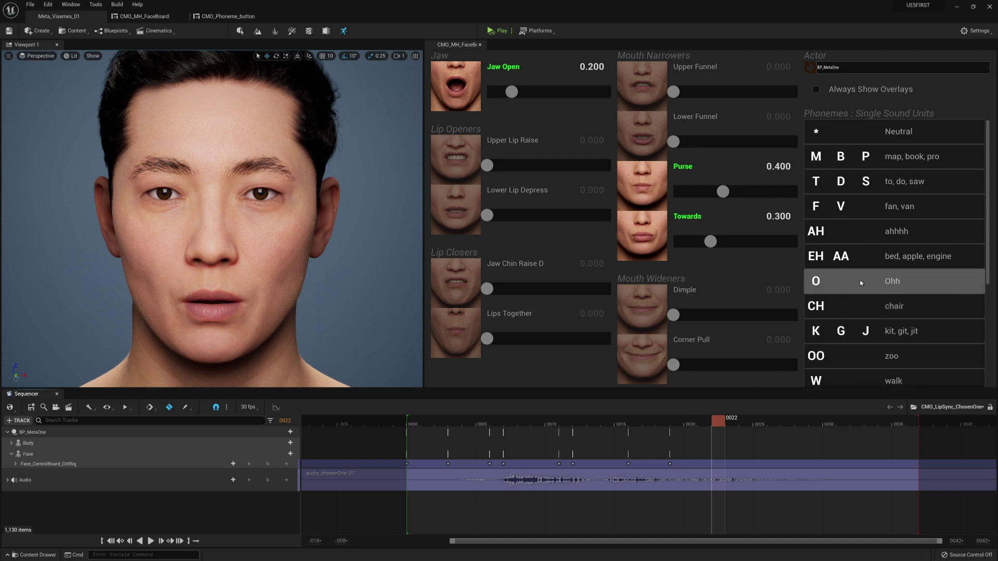
click(835, 236)
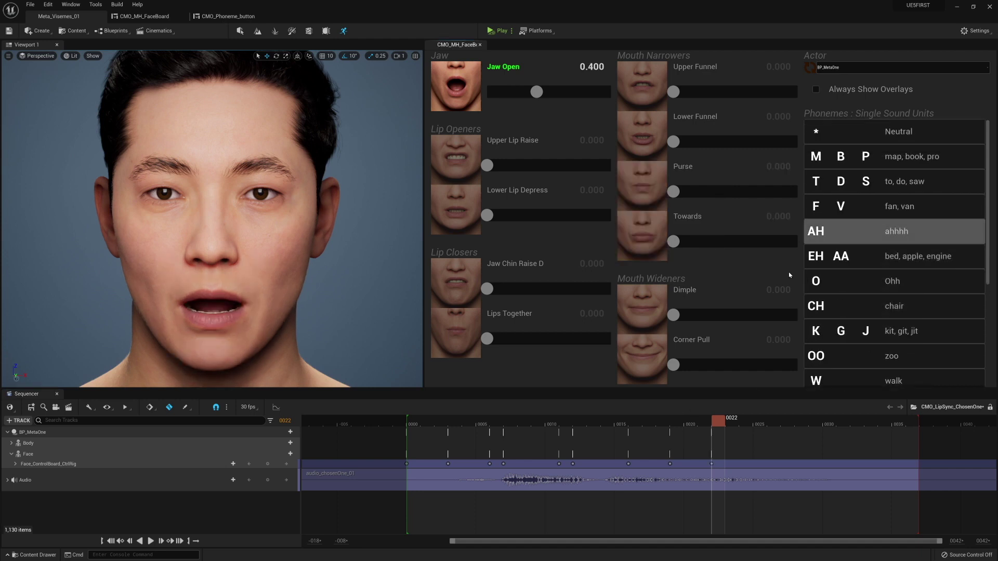
key(Right)
key(Right)
key(Right)
key(Right)
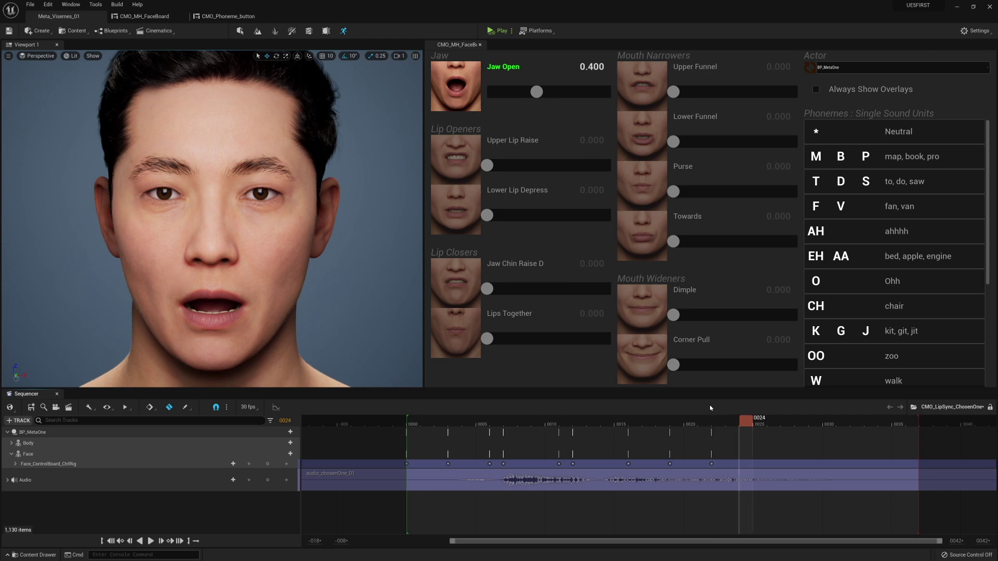
scroll(896, 307, down, 5)
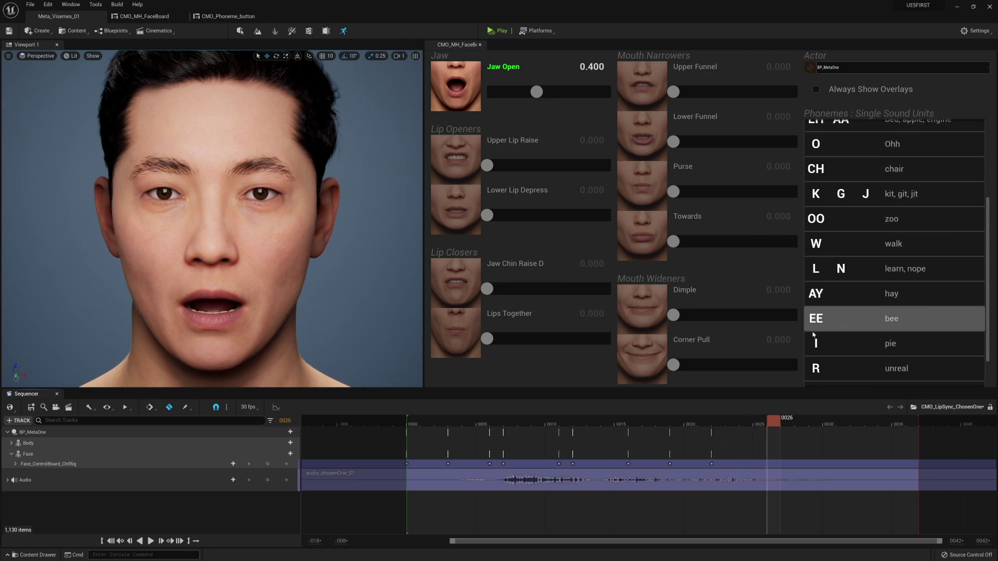
click(846, 271)
- Key the Neutral resting mouth at frame 31, then play the lip-sync from the start
key(Right)
key(Right)
key(Right)
key(Right)
key(Right)
scroll(901, 223, up, 5)
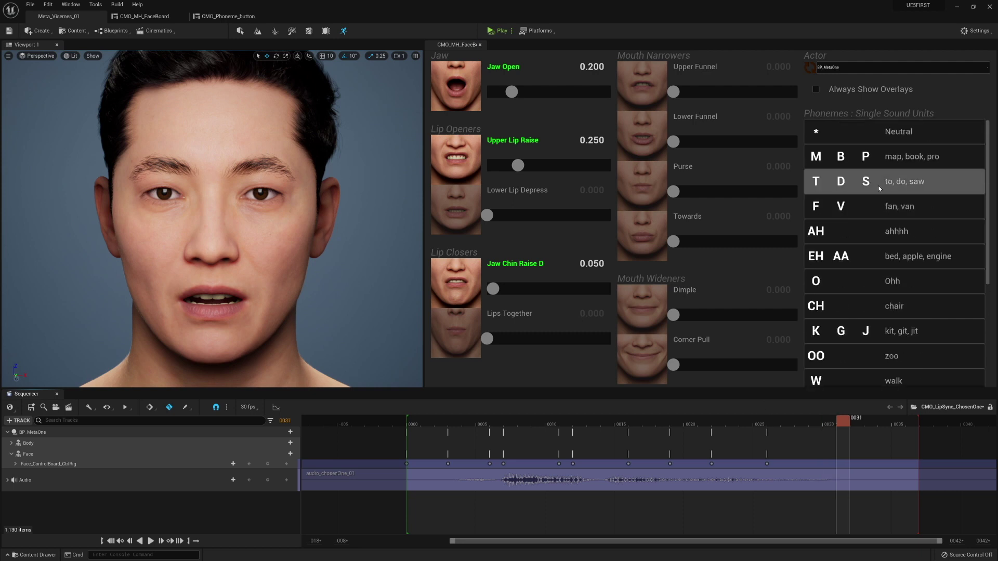
click(861, 136)
key(Right)
key(Up)
key(space)
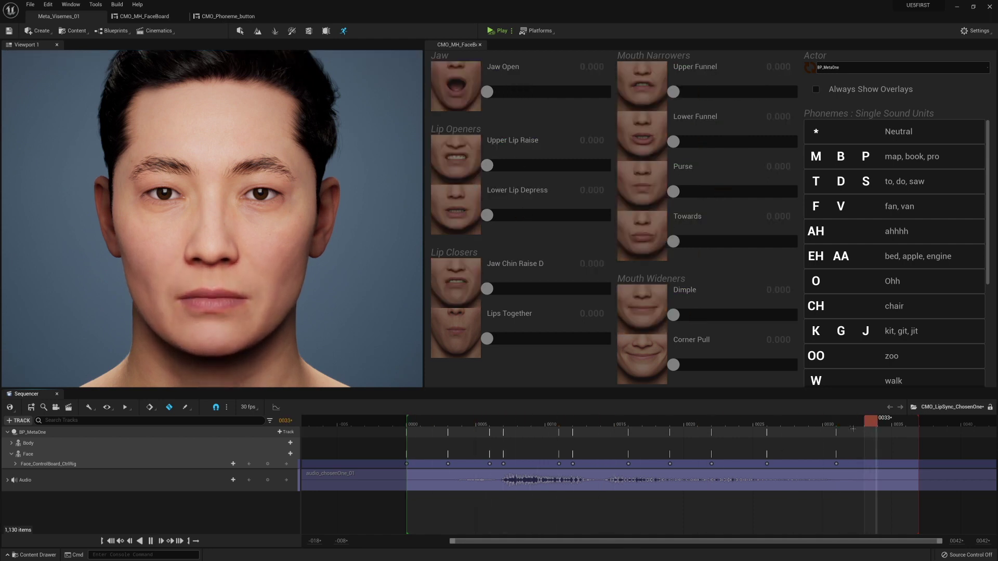
key(Up)
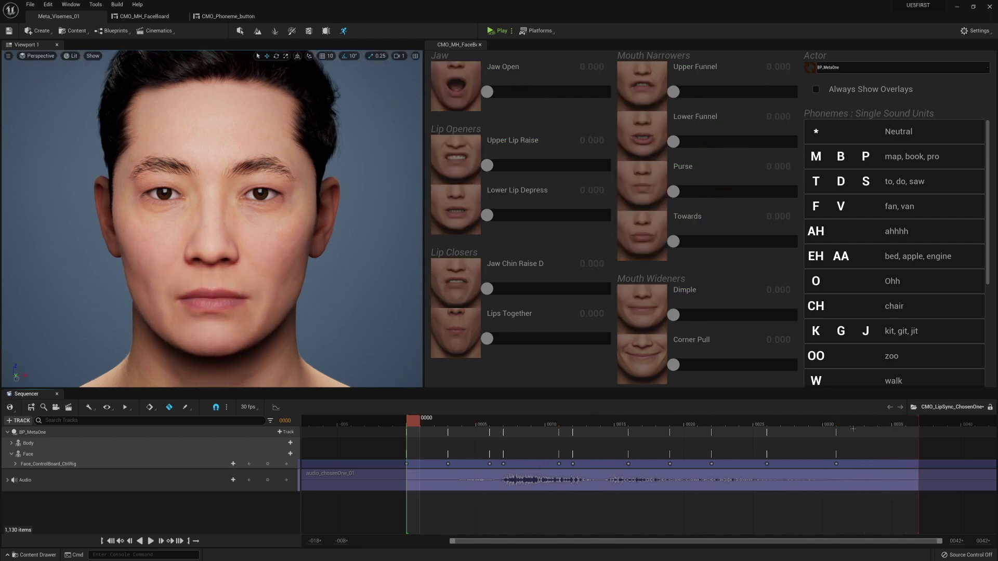
key(space)
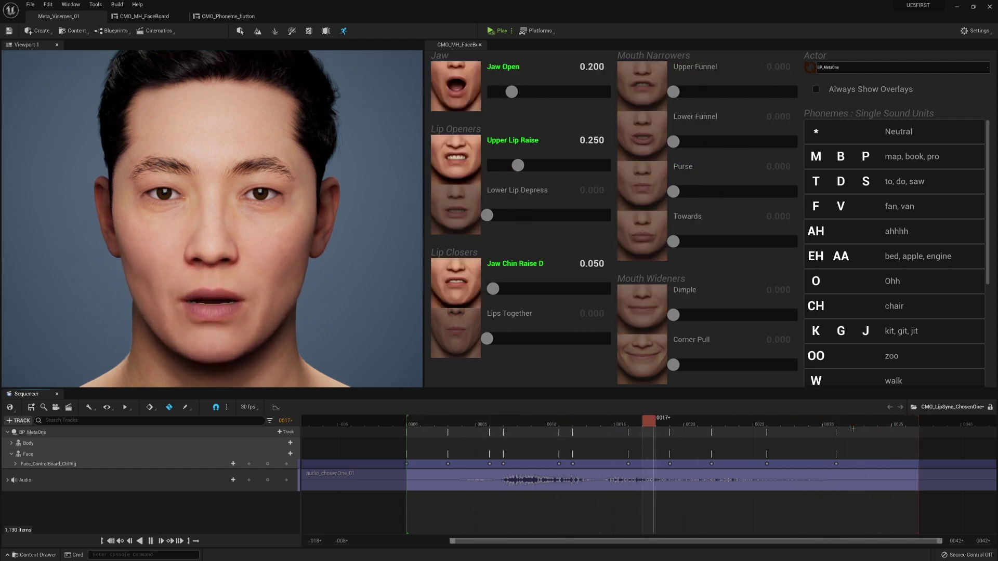
key(space)
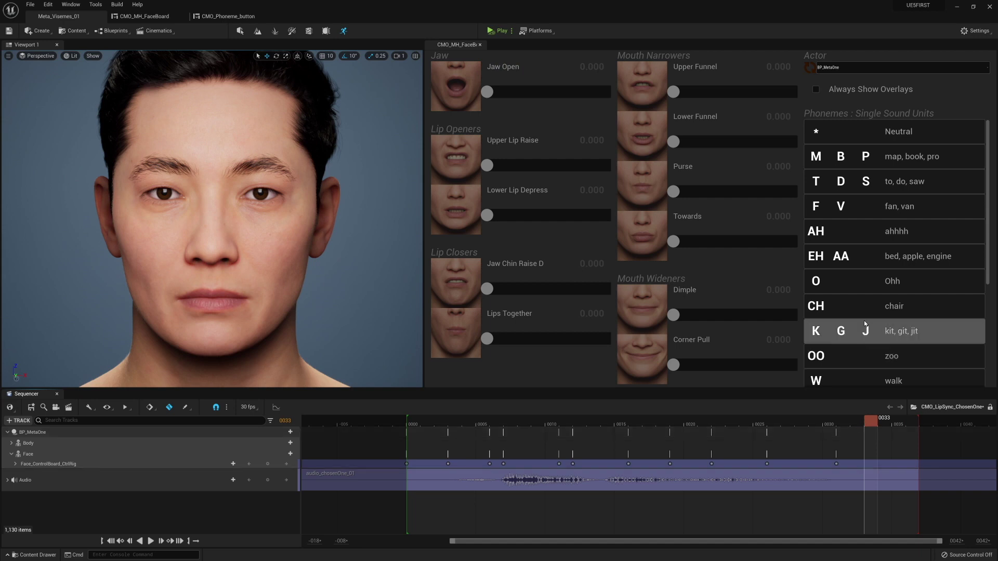
scroll(881, 311, down, 5)
scroll(891, 348, up, 3)
scroll(890, 344, up, 3)
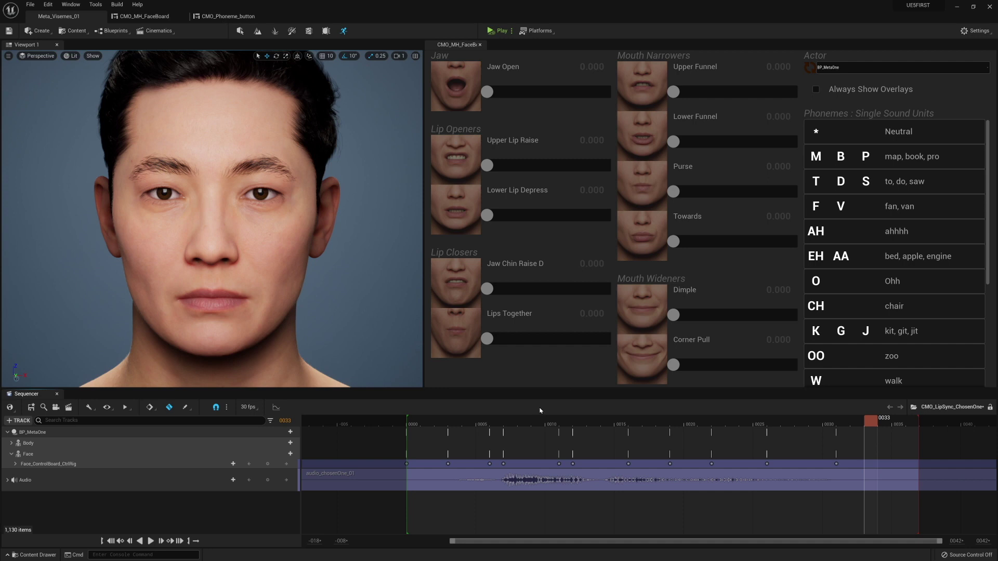
scroll(865, 301, down, 5)
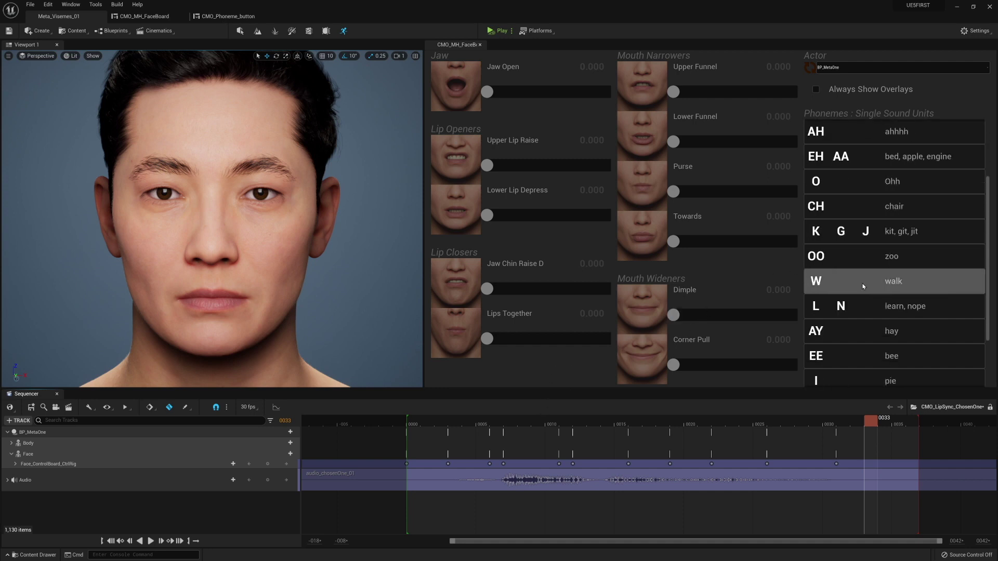
scroll(865, 302, up, 5)
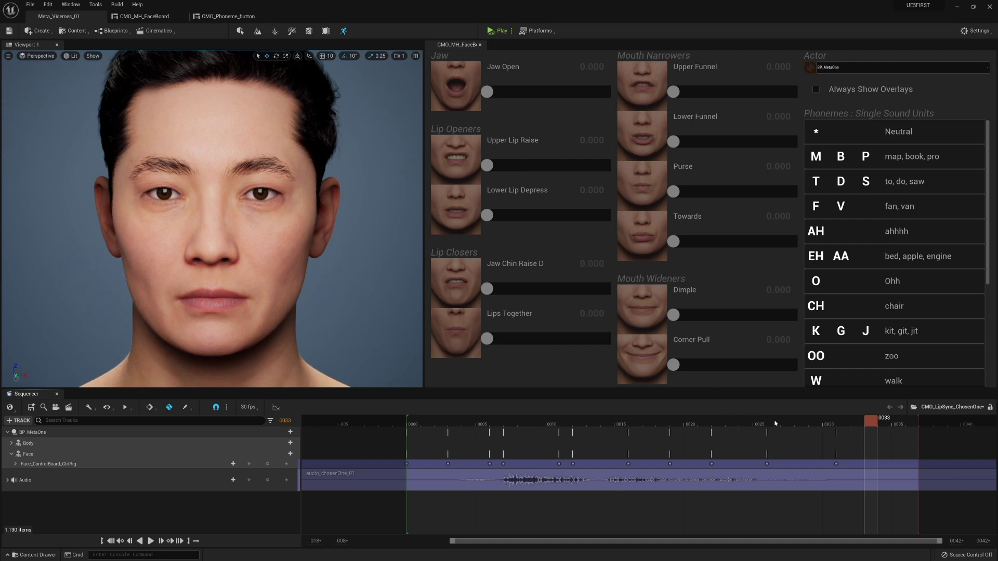
drag(831, 423, 456, 436)
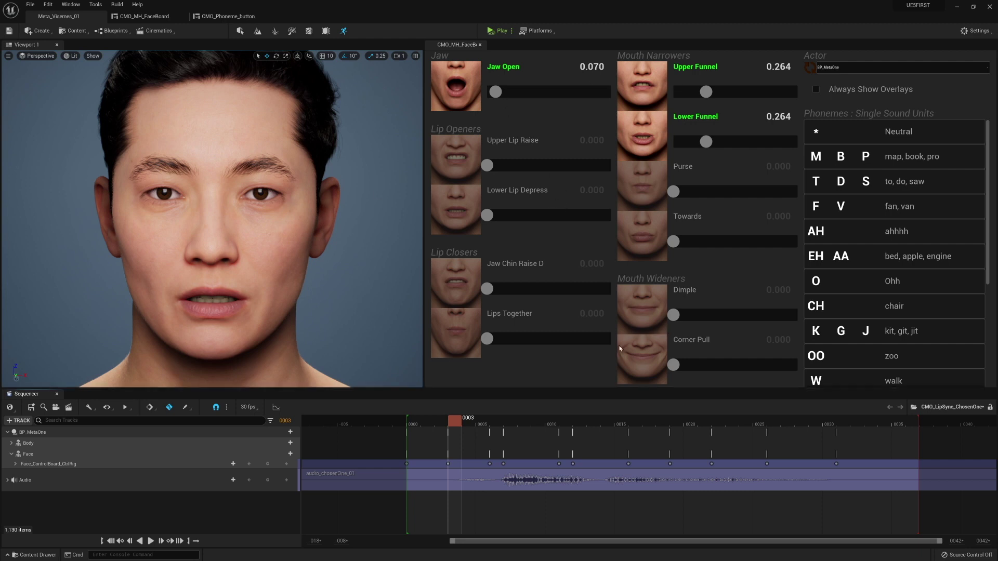
drag(464, 425, 412, 431)
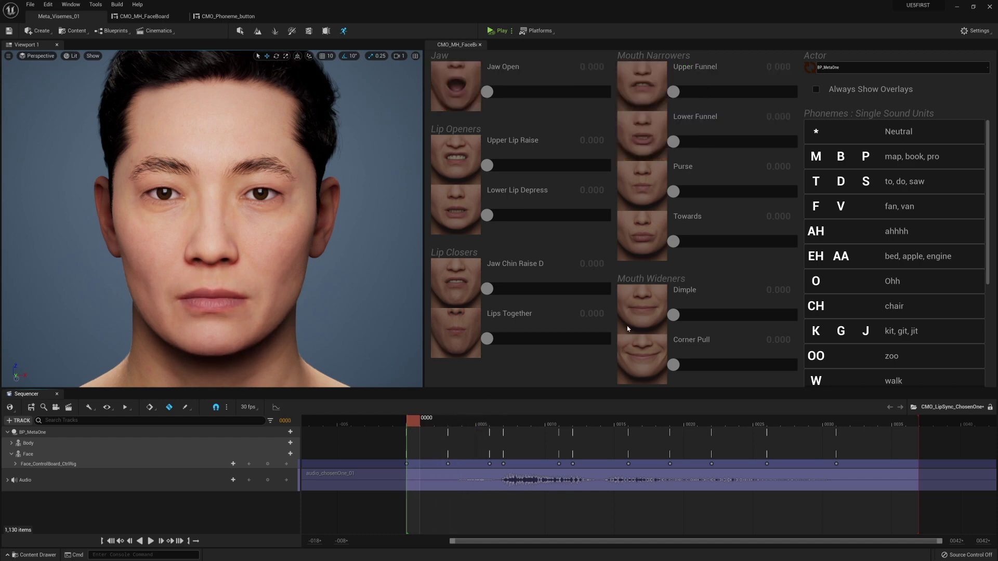
scroll(845, 362, down, 3)
scroll(846, 354, up, 3)
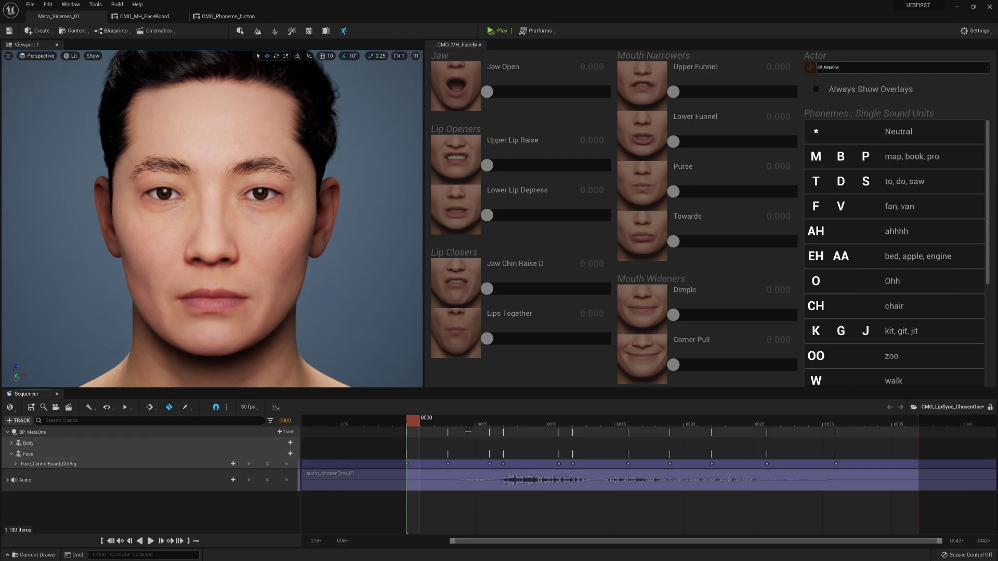
drag(454, 422, 430, 443)
- Jump between keys at frames 0003, 0006 and 0011, compare 0011 with 0012, then deselect the keys
key(Right)
key(Right)
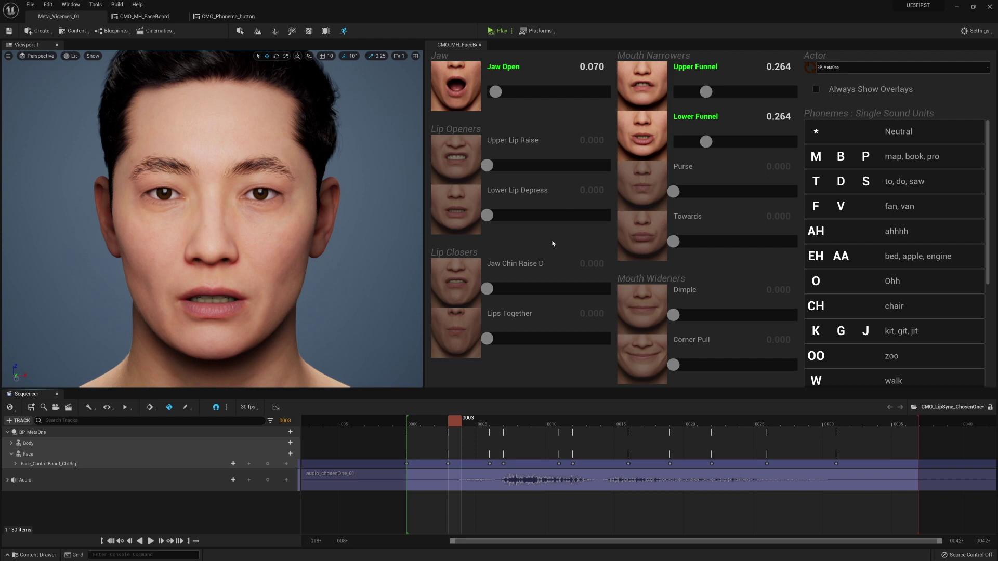
key(Right)
key(Right)
key(Right)
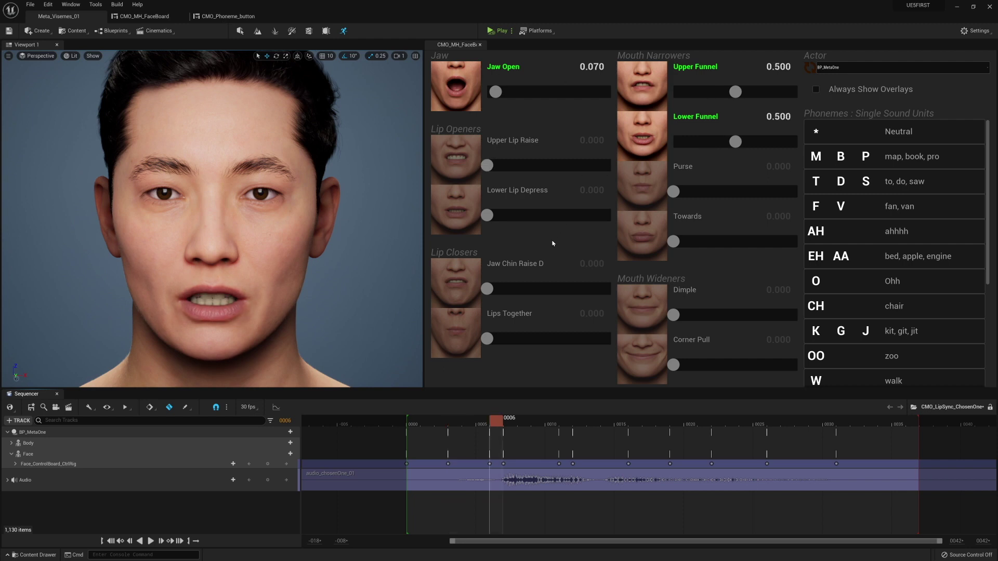
key(Right)
key(Right)
key(Right)
key(Right)
key(Right)
key(Right)
key(Left)
key(Right)
key(Left)
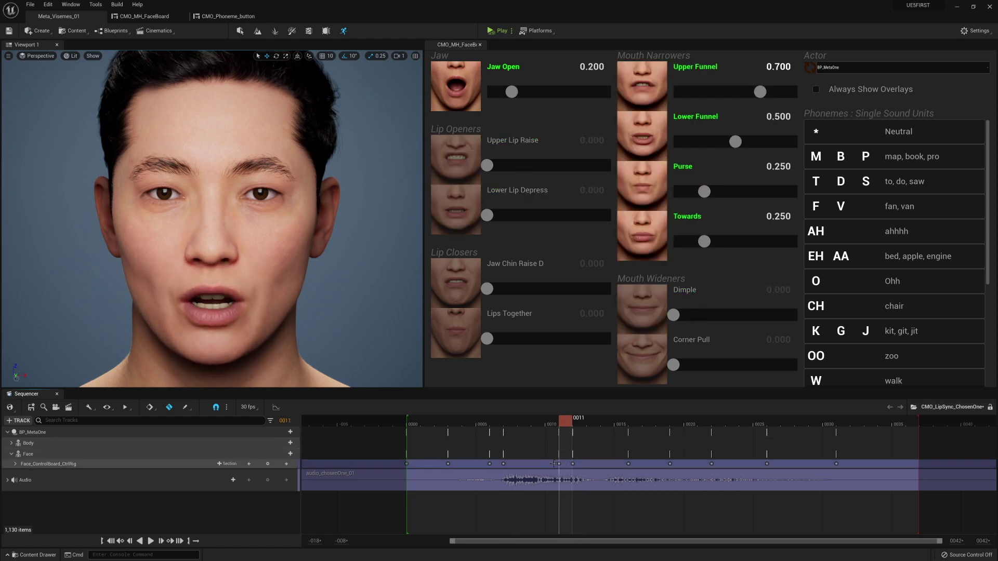
drag(562, 467, 562, 466)
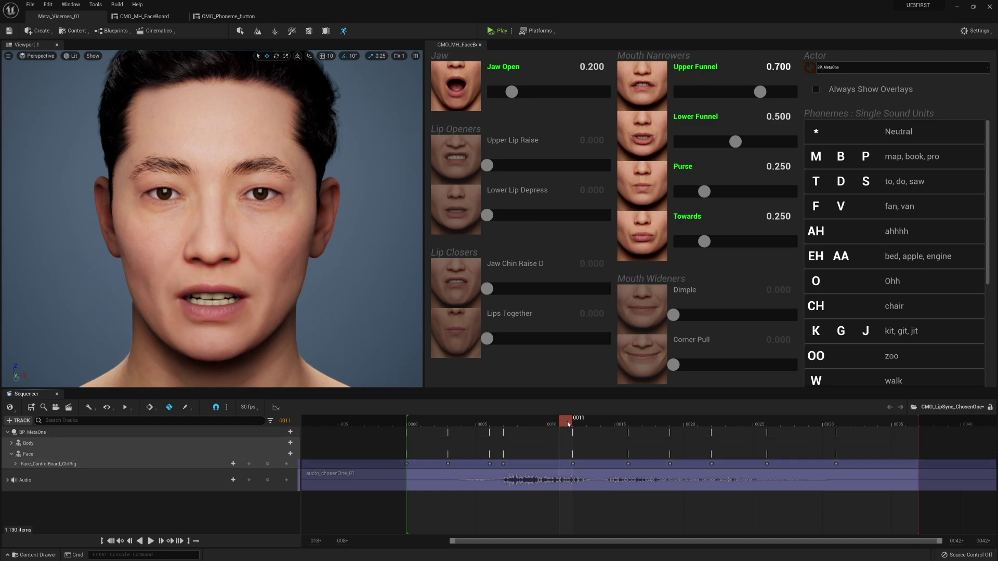
- Review the keys at frames 0016, 0019 and 0012, return to 0000, and play the full lip-sync
key(Right)
key(Right)
key(Right)
key(Right)
key(Right)
key(Right)
key(Right)
key(Right)
key(Right)
key(Right)
key(Right)
key(Right)
key(Right)
key(Right)
key(Right)
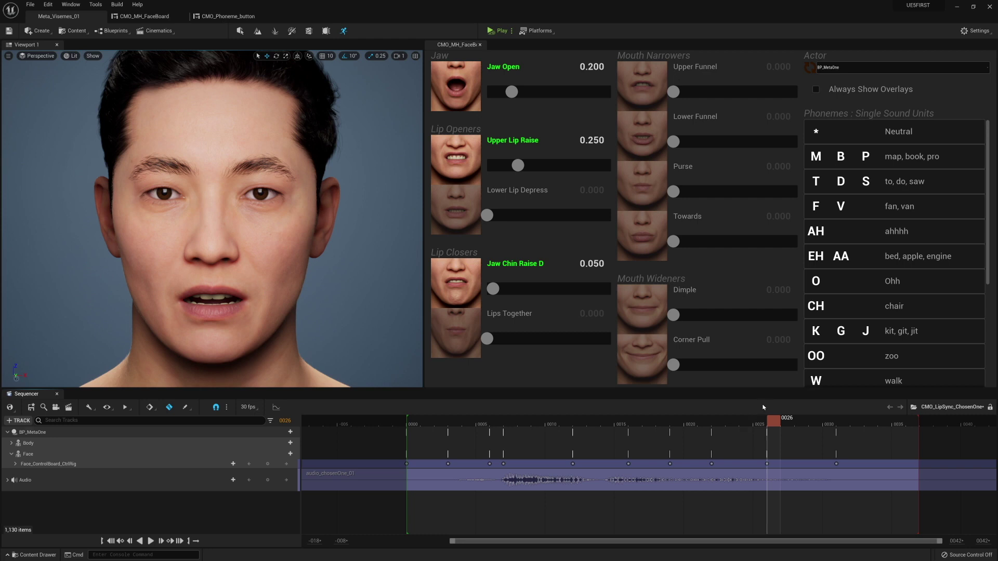
key(Right)
key(Right)
key(Right)
key(Right)
key(Right)
key(Left)
key(Left)
key(Left)
key(Left)
key(Left)
key(Left)
key(Left)
key(Left)
key(Left)
key(Left)
key(Left)
key(Left)
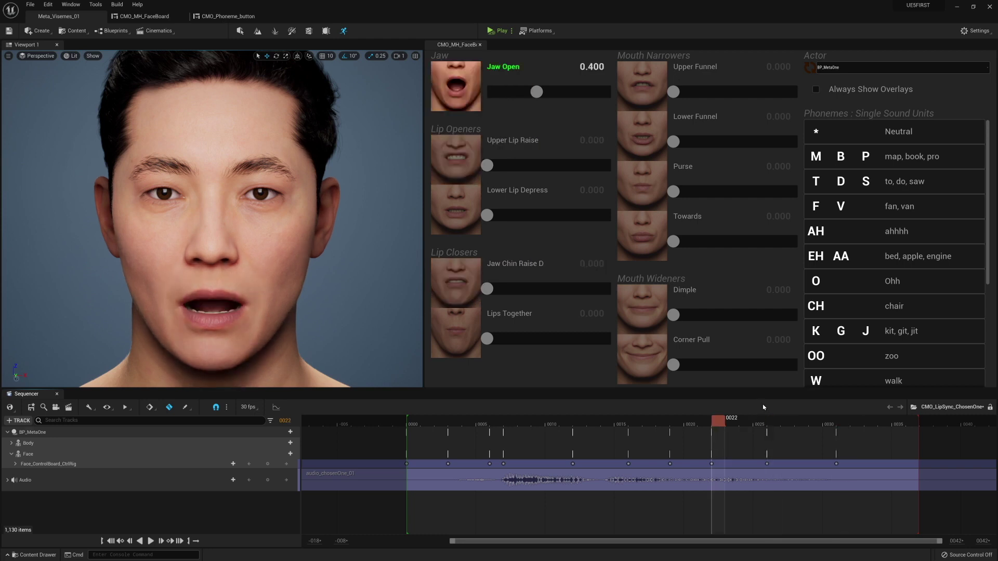
key(Left)
key(Left)
key(Left)
key(Left)
key(Left)
key(Left)
key(Left)
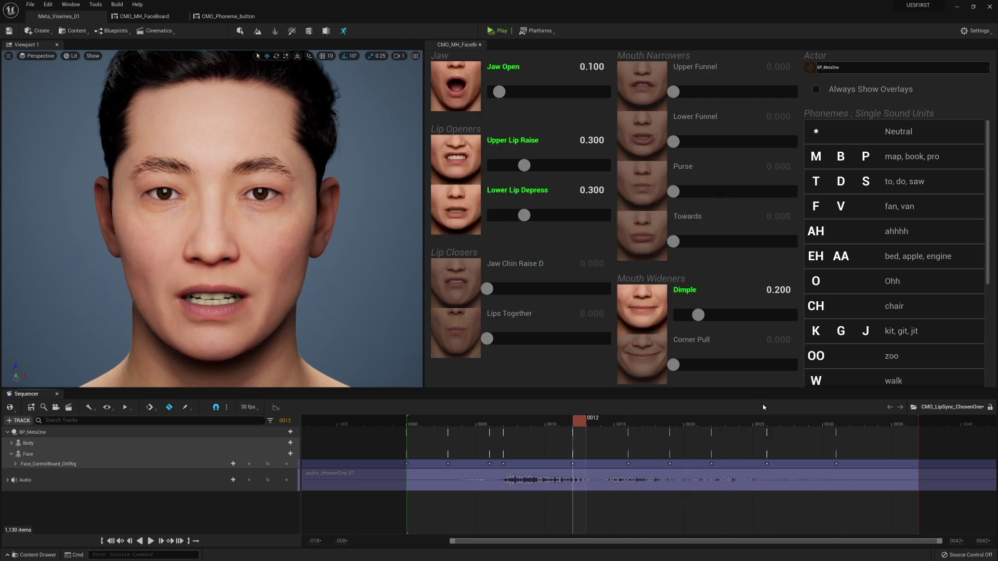
key(Left)
key(Left)
key(Left)
key(Left)
key(Left)
key(Left)
key(Left)
key(Left)
key(Left)
key(Left)
key(Left)
key(Left)
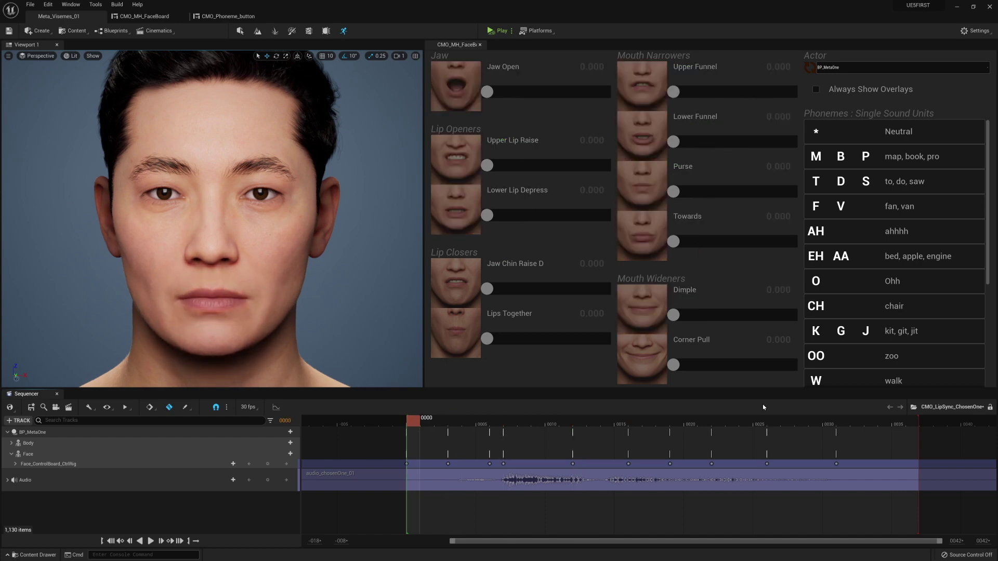
key(space)
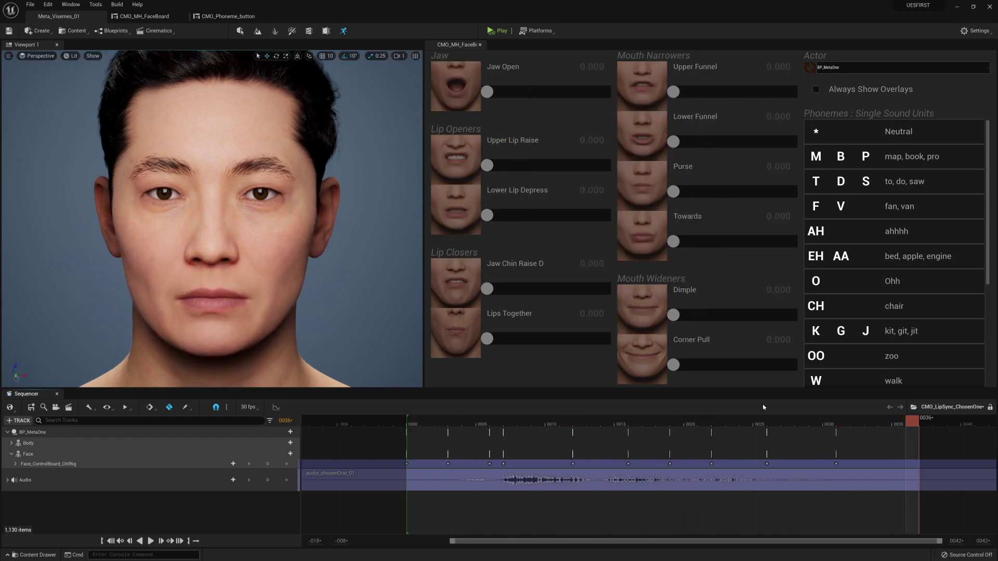
key(space)
scroll(871, 311, down, 3)
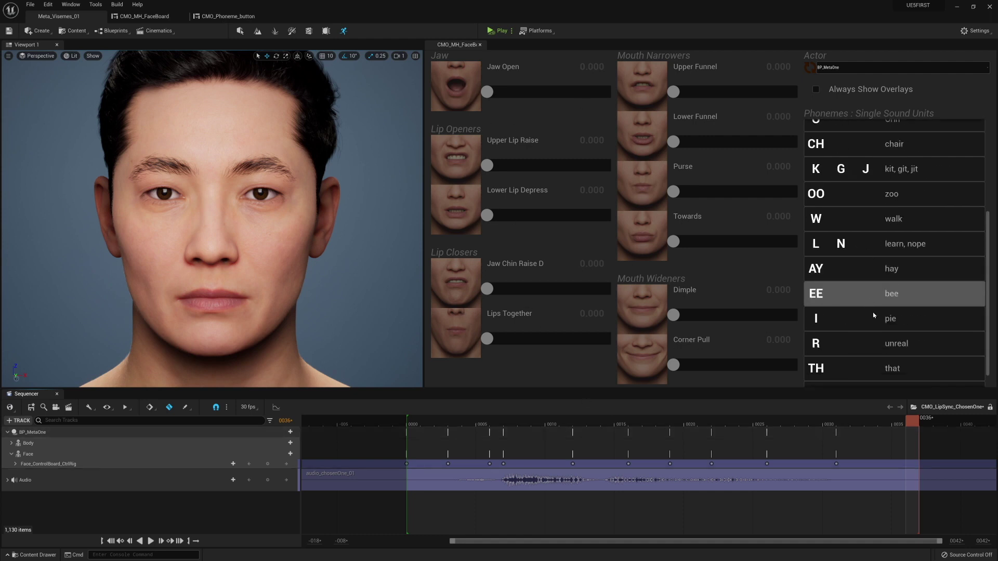
scroll(867, 332, up, 2)
scroll(868, 332, up, 2)
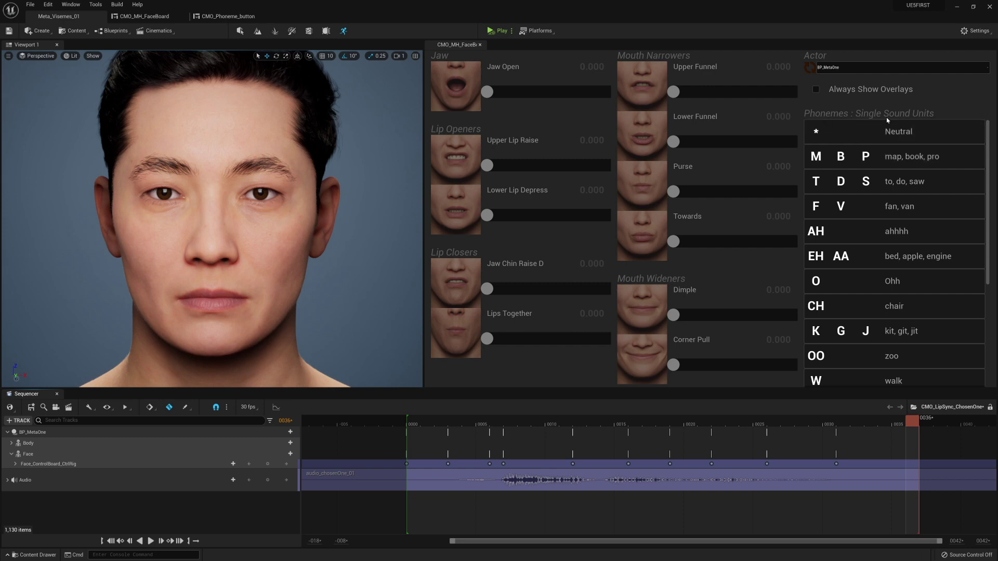
click(884, 424)
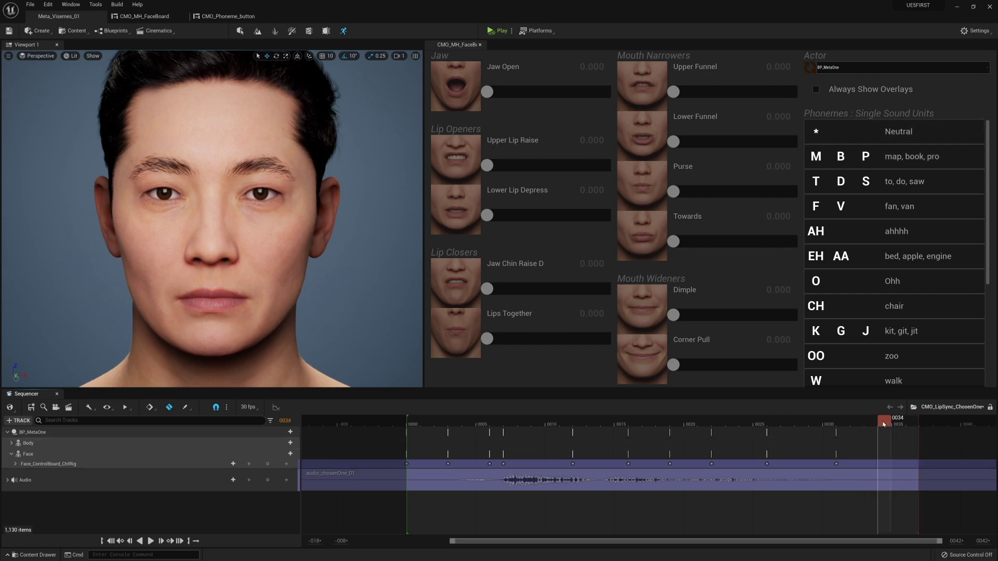
key(space)
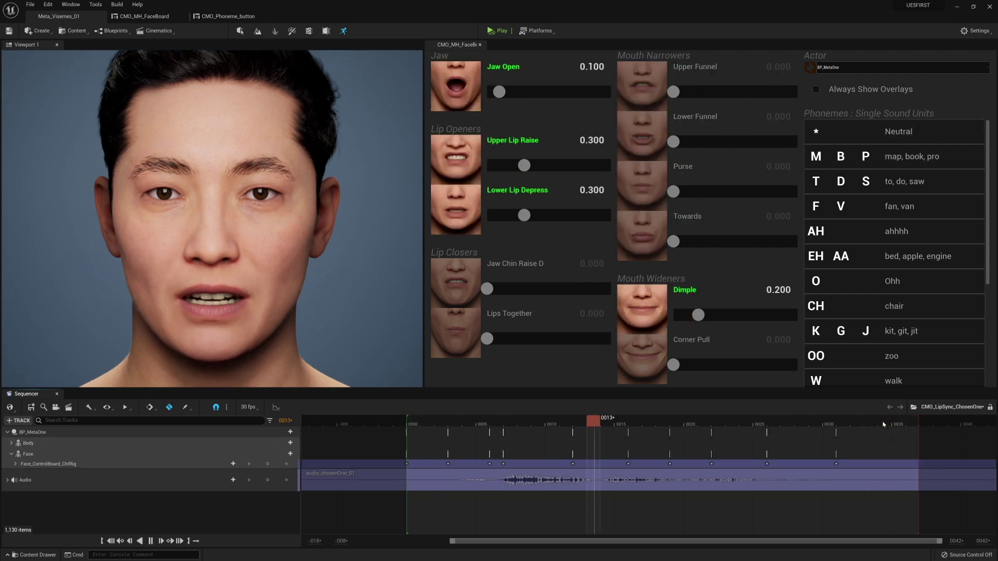